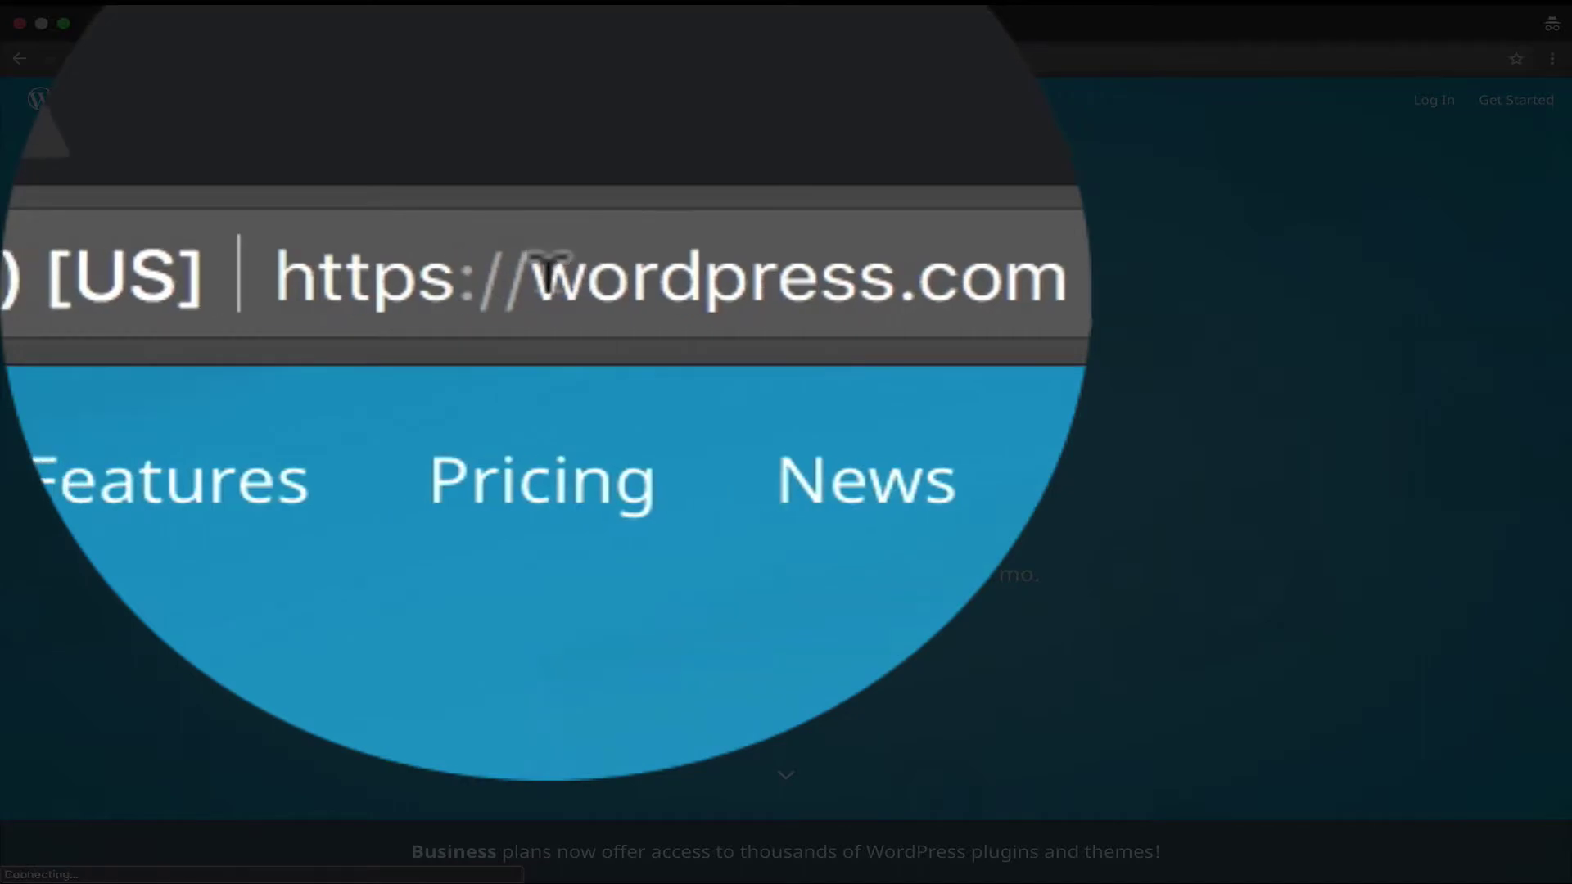
Highlight the wordpress.com domain in the browser's address bar
left_click_drag(466, 59, 594, 59)
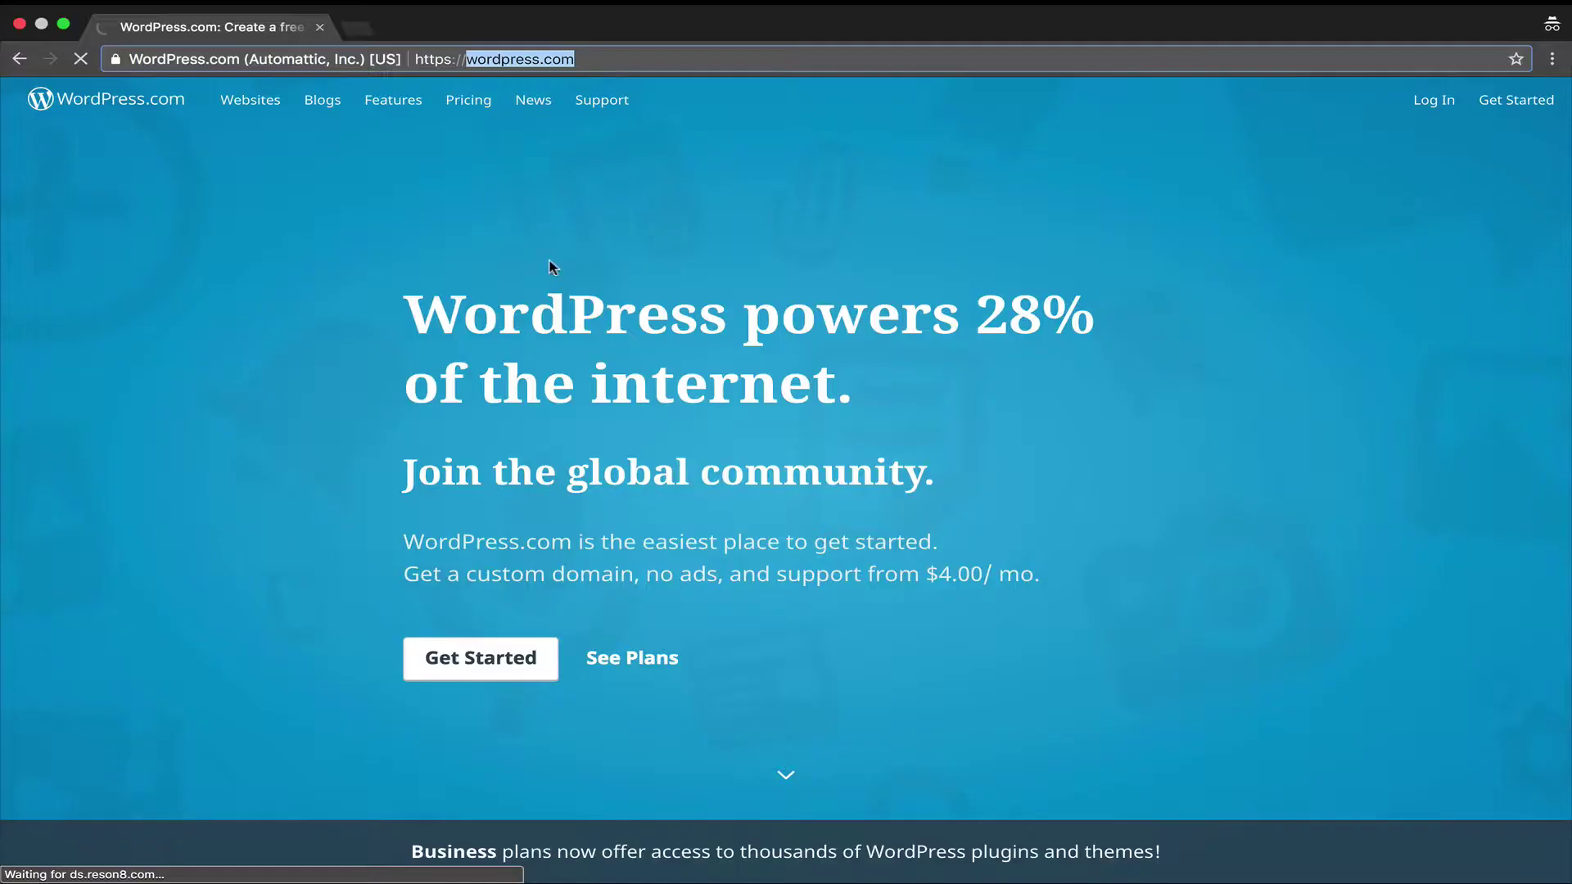
Begin a new WordPress.com site described as Personal / Random Thoughts, starting with a blog
left_click(476, 659)
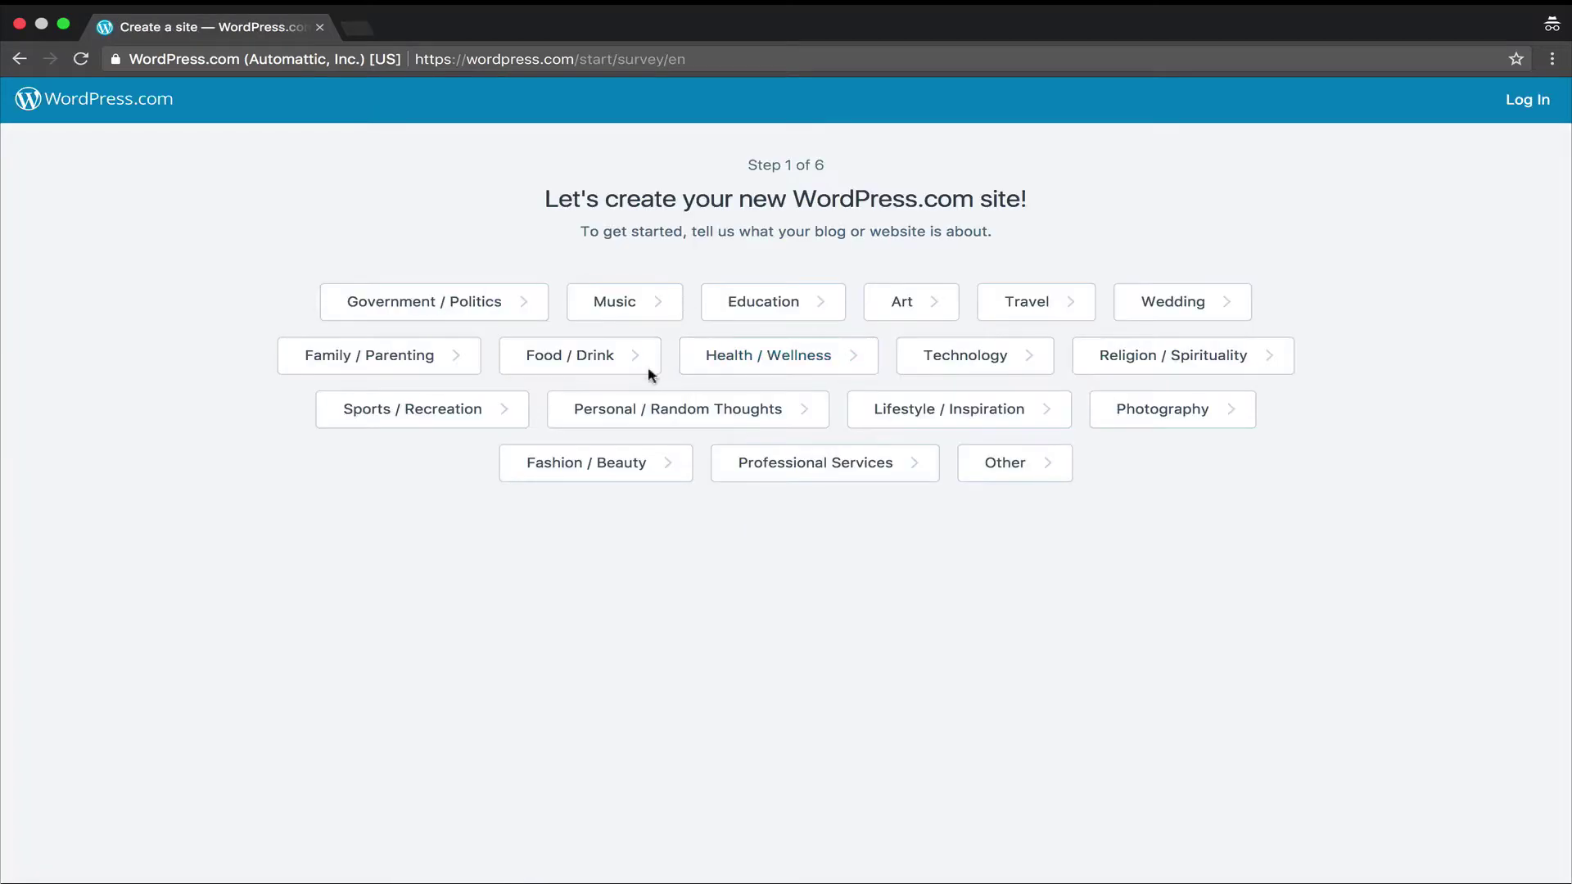
left_click(631, 425)
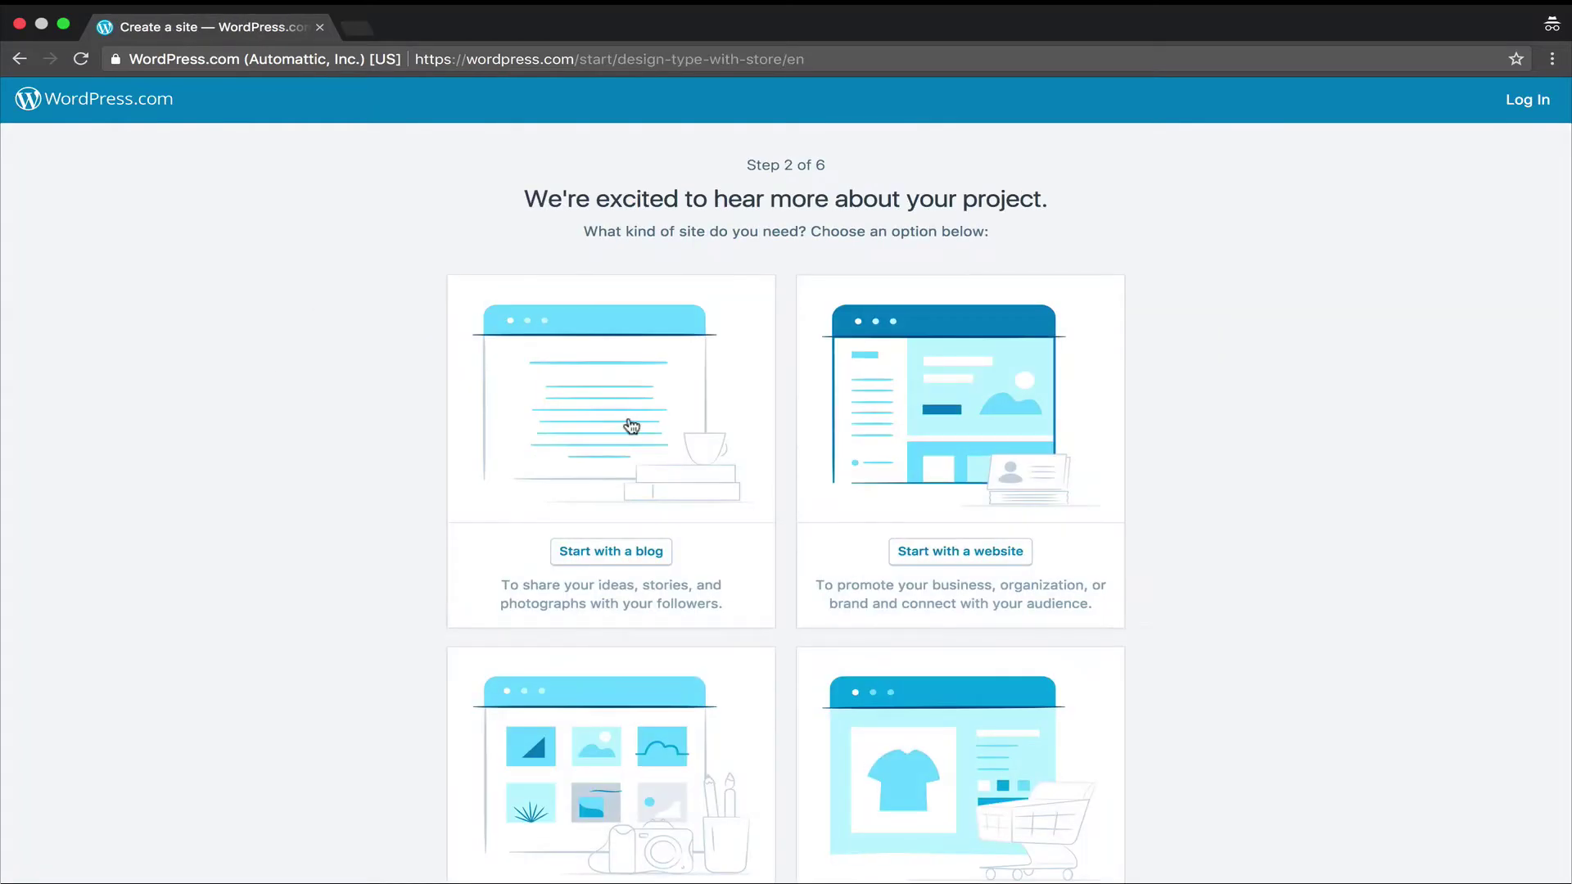
scroll(661, 424, "down", 3)
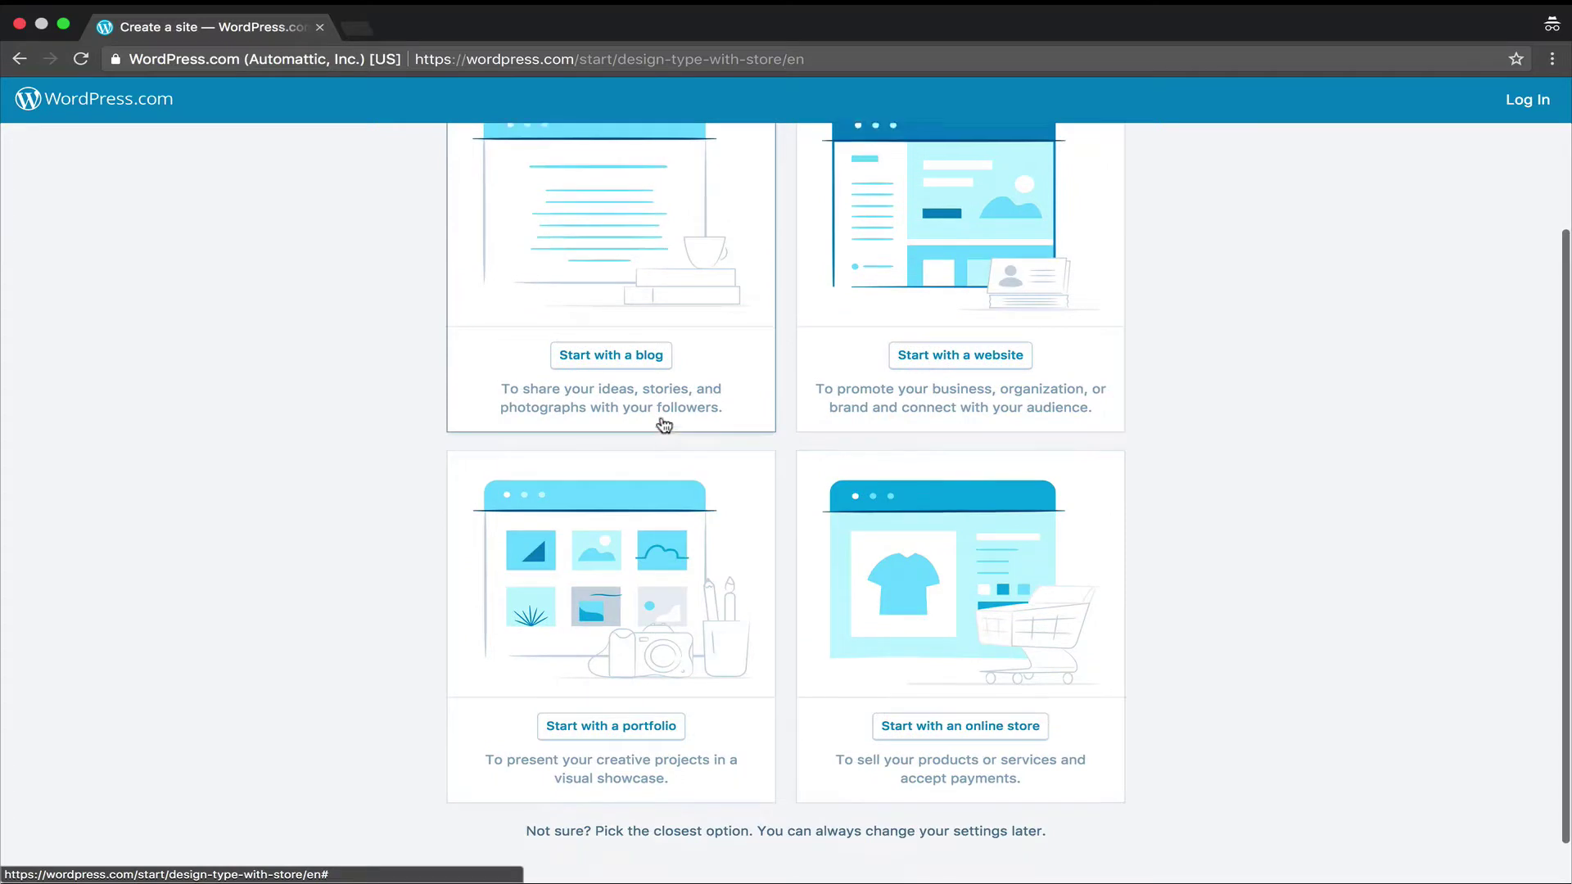
scroll(663, 424, "up", 2)
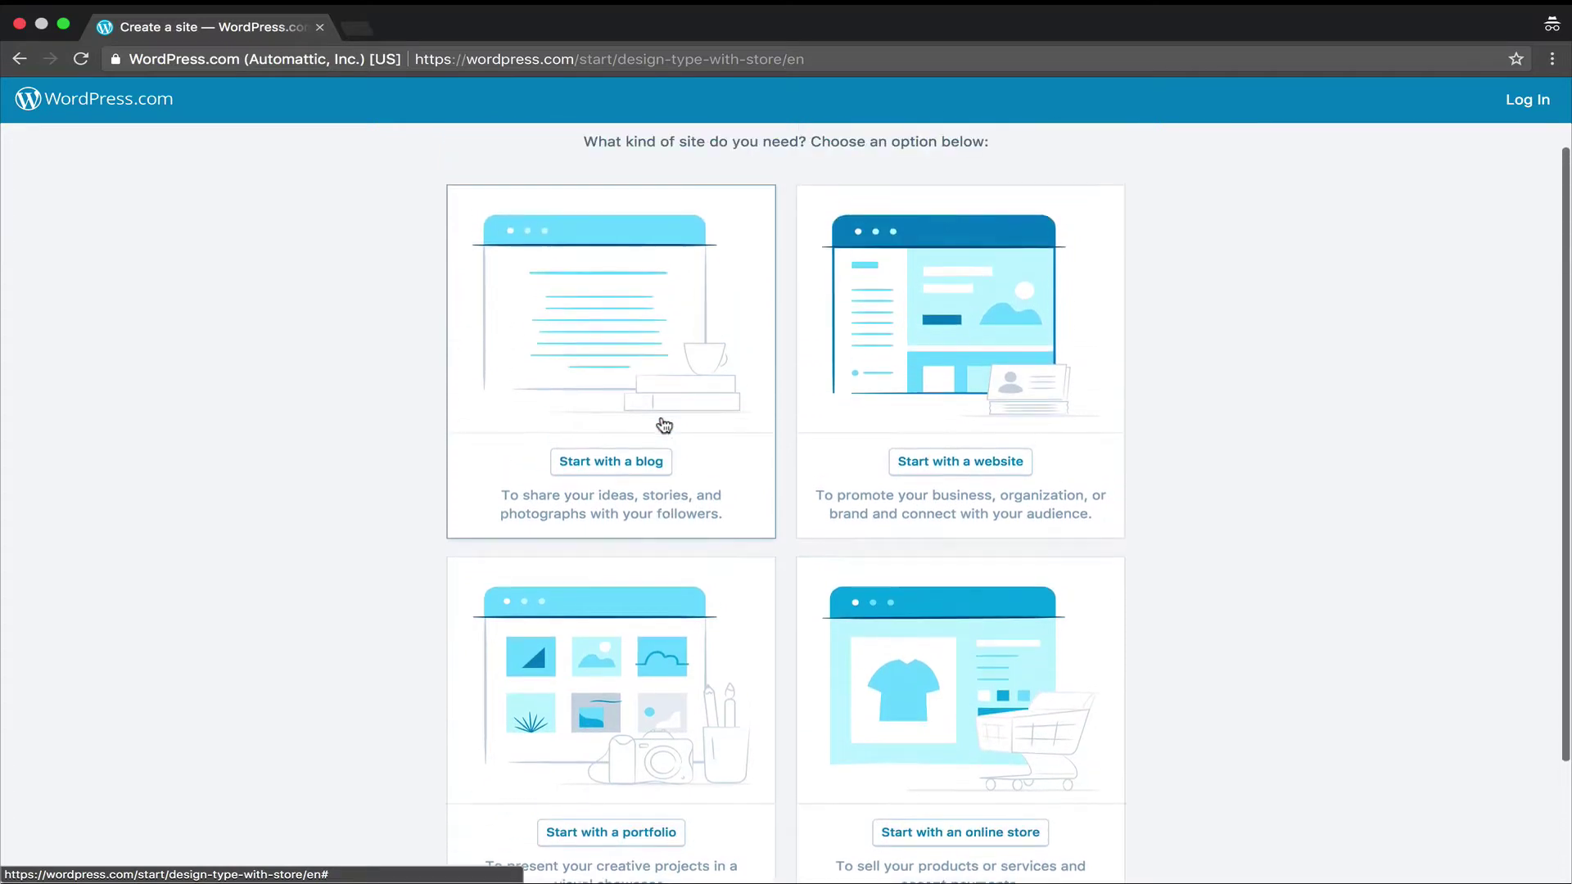
left_click(605, 472)
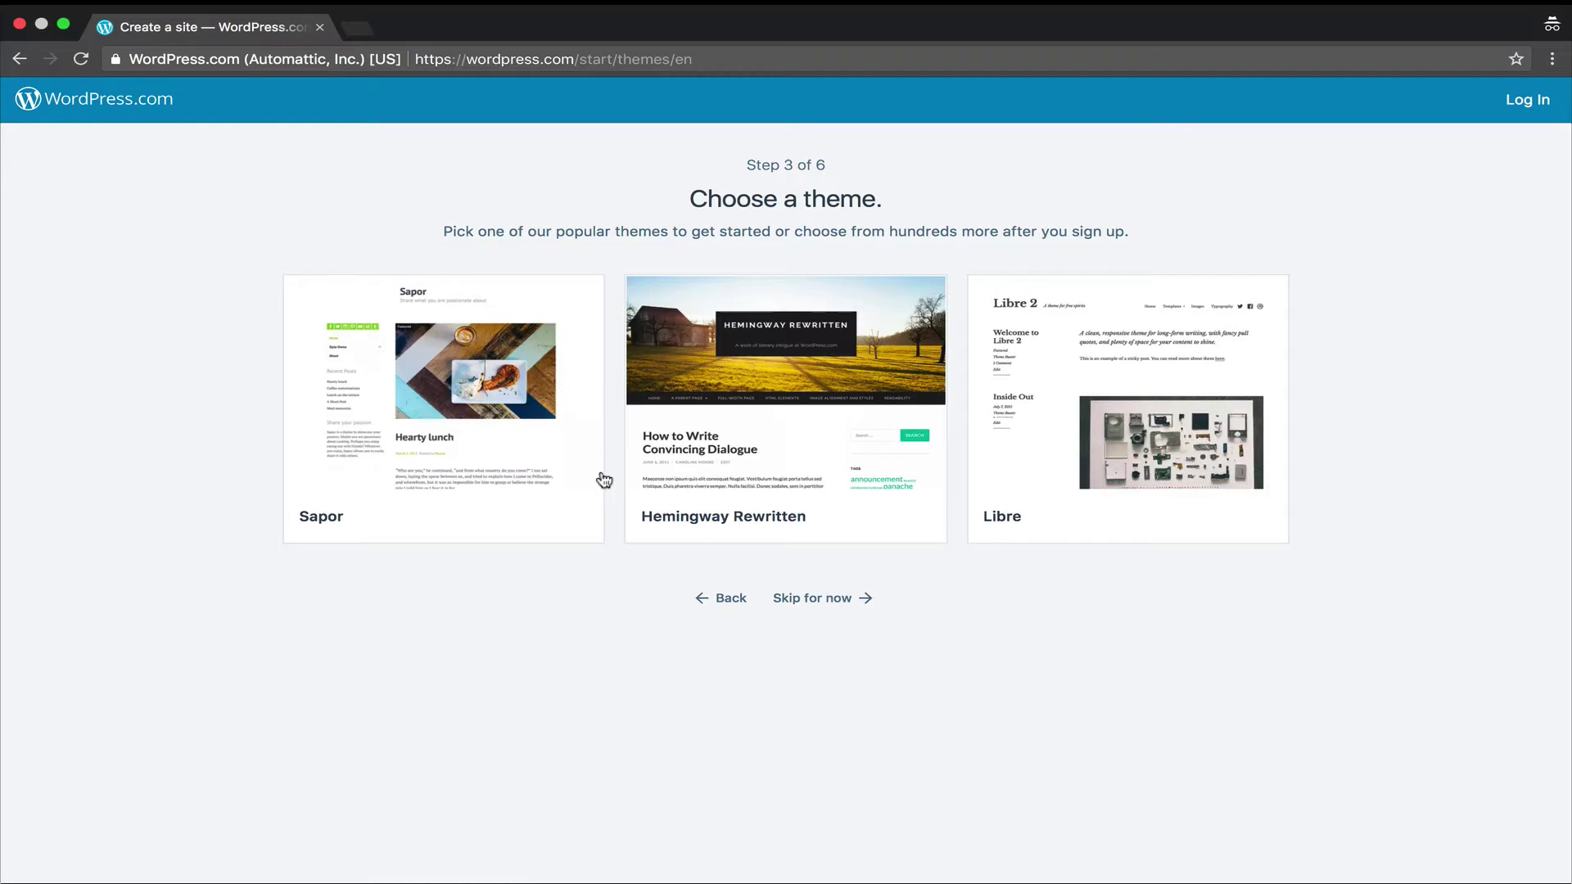
Choose the Libre theme, the free wptieblog.wordpress.com address and the Free plan, then create the account
left_click(1143, 410)
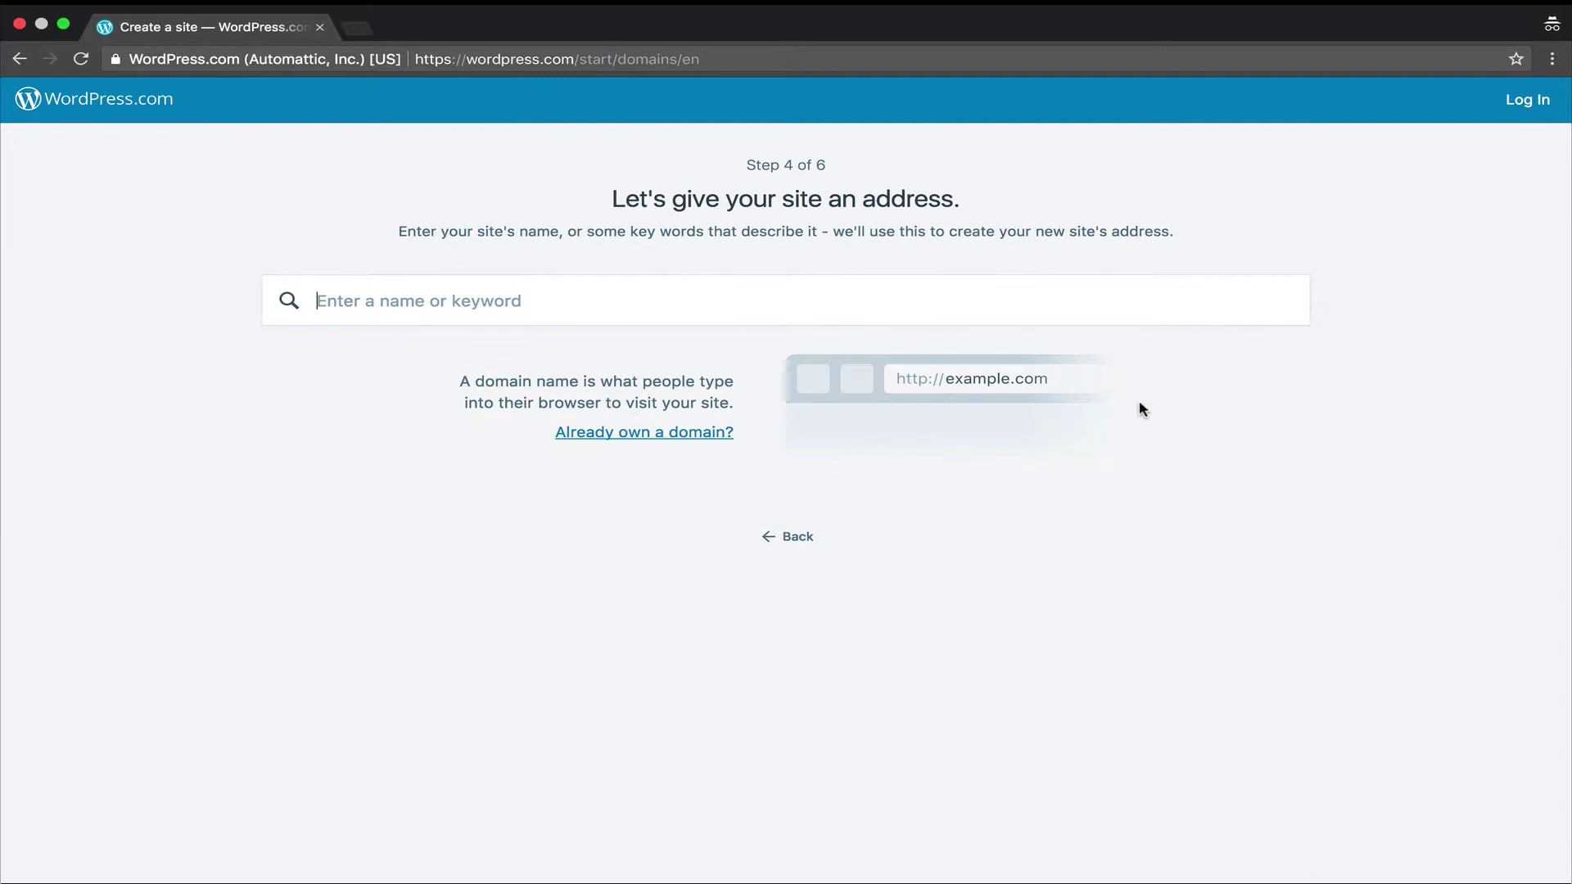
type("w")
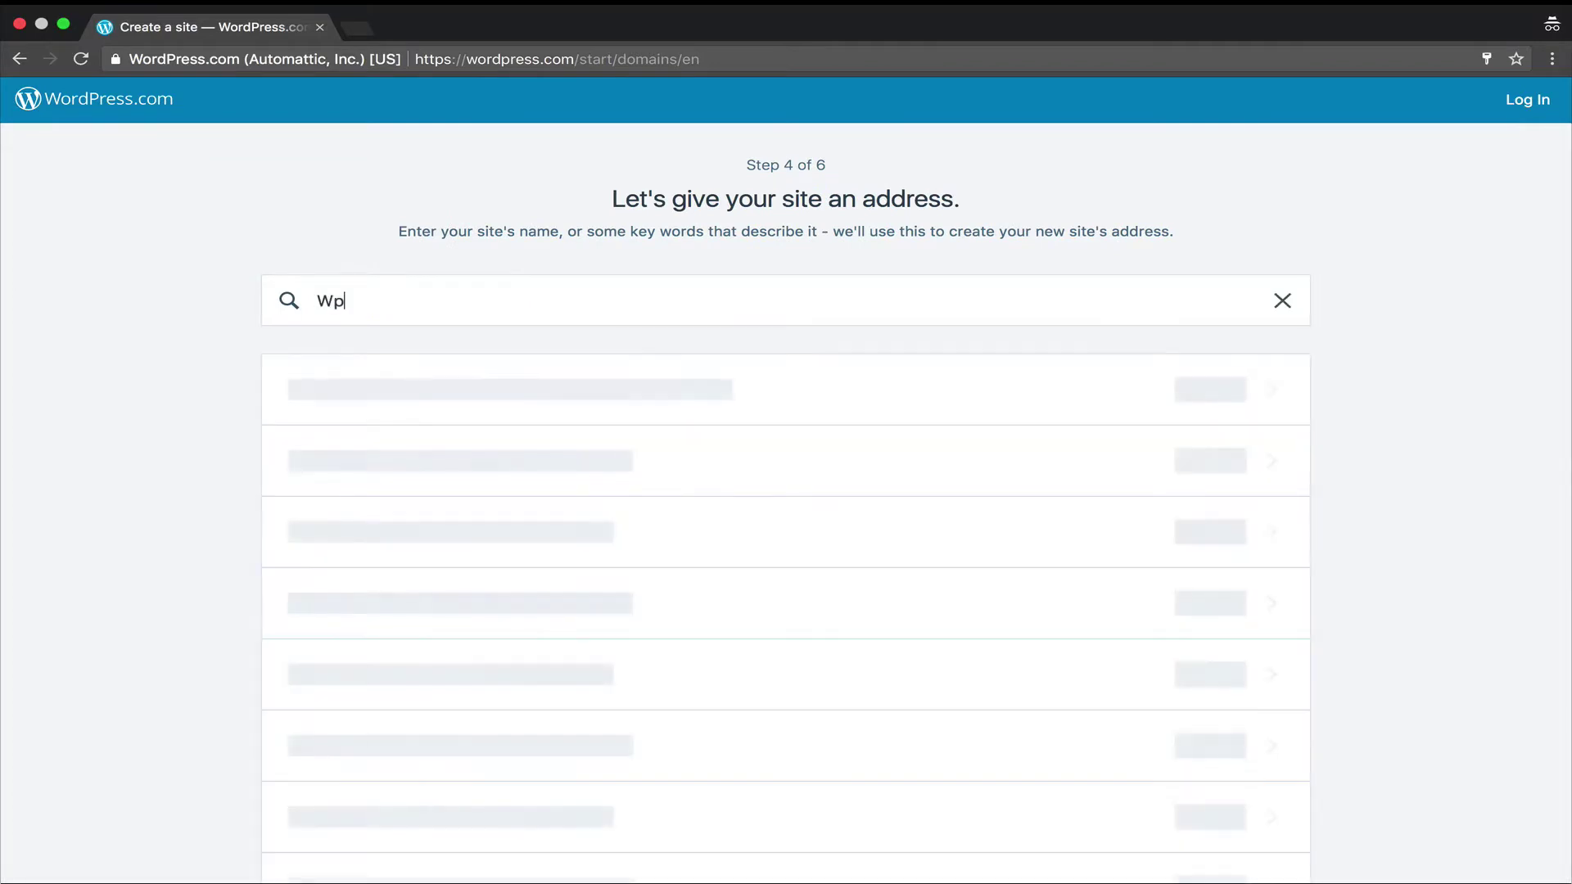
type("PTie")
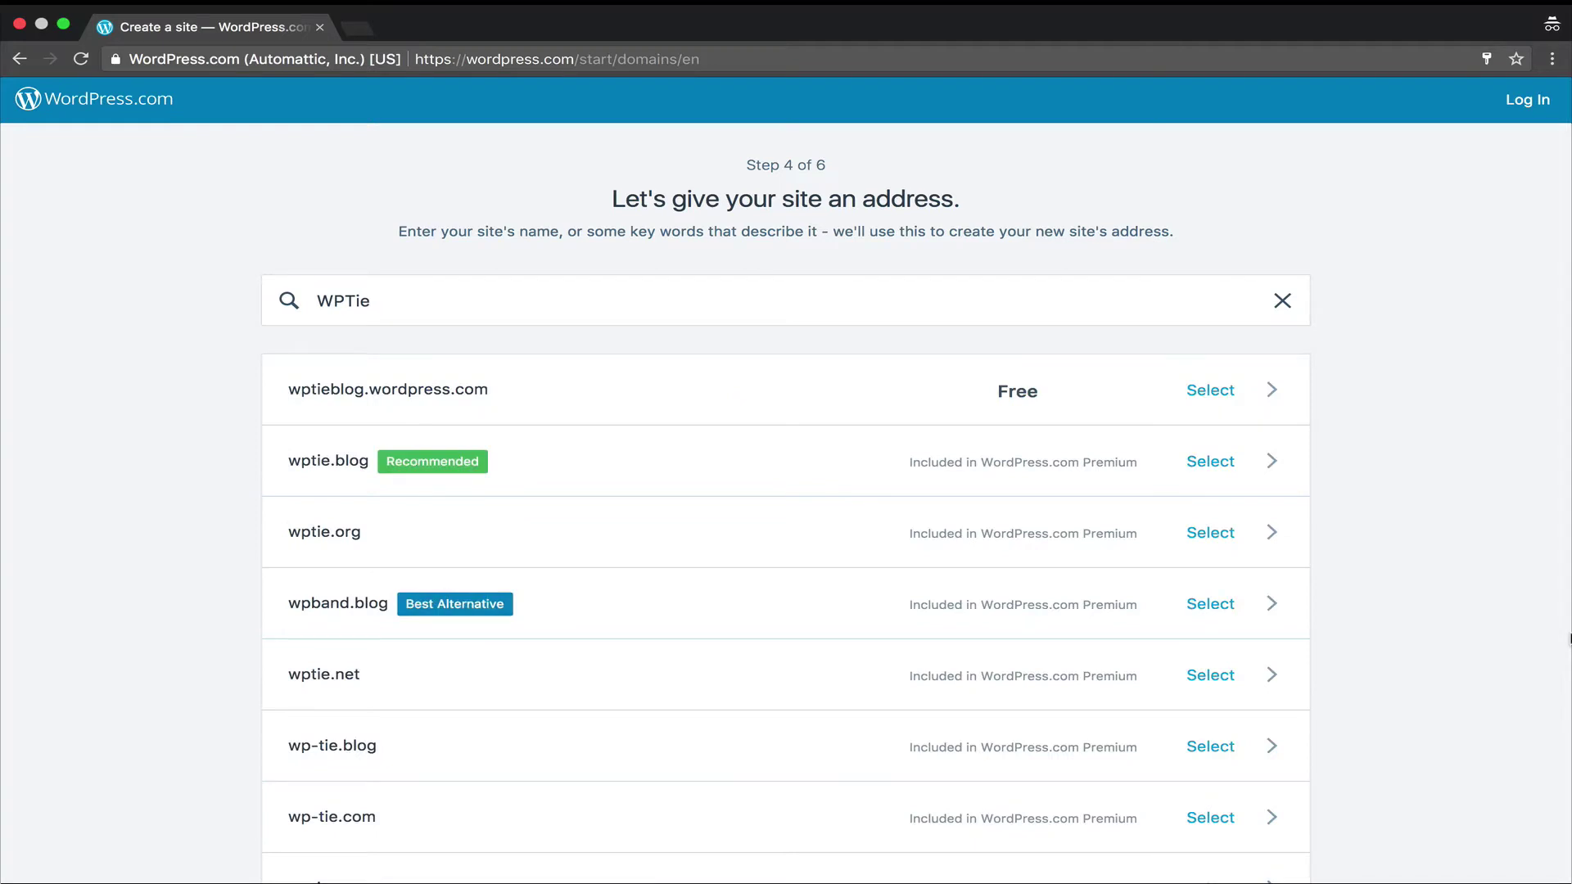
left_click(821, 411)
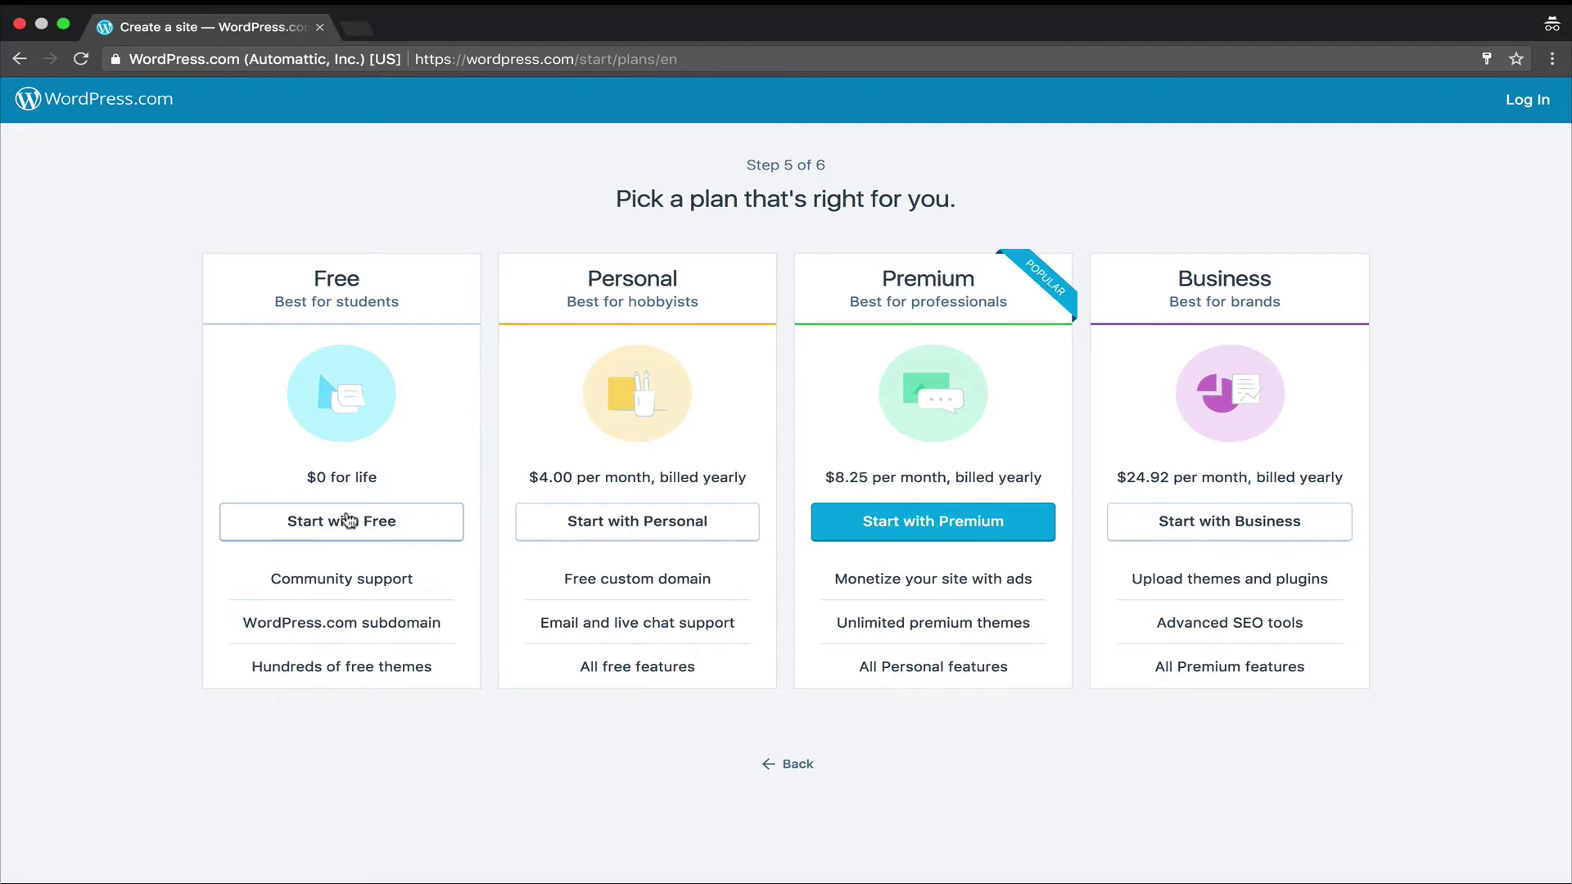
left_click(348, 521)
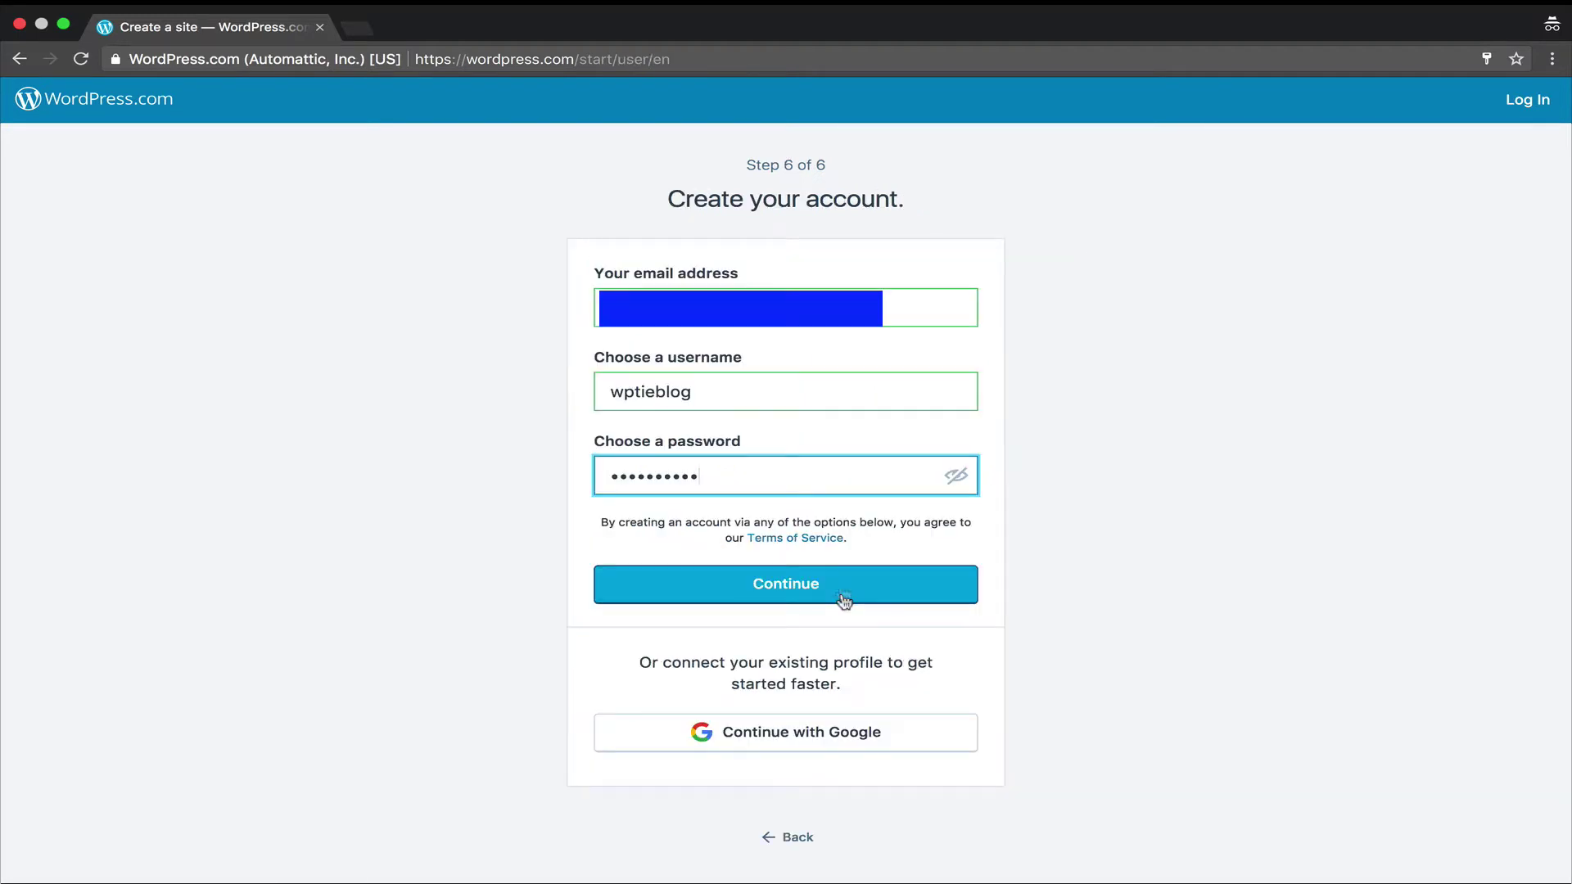
left_click(842, 595)
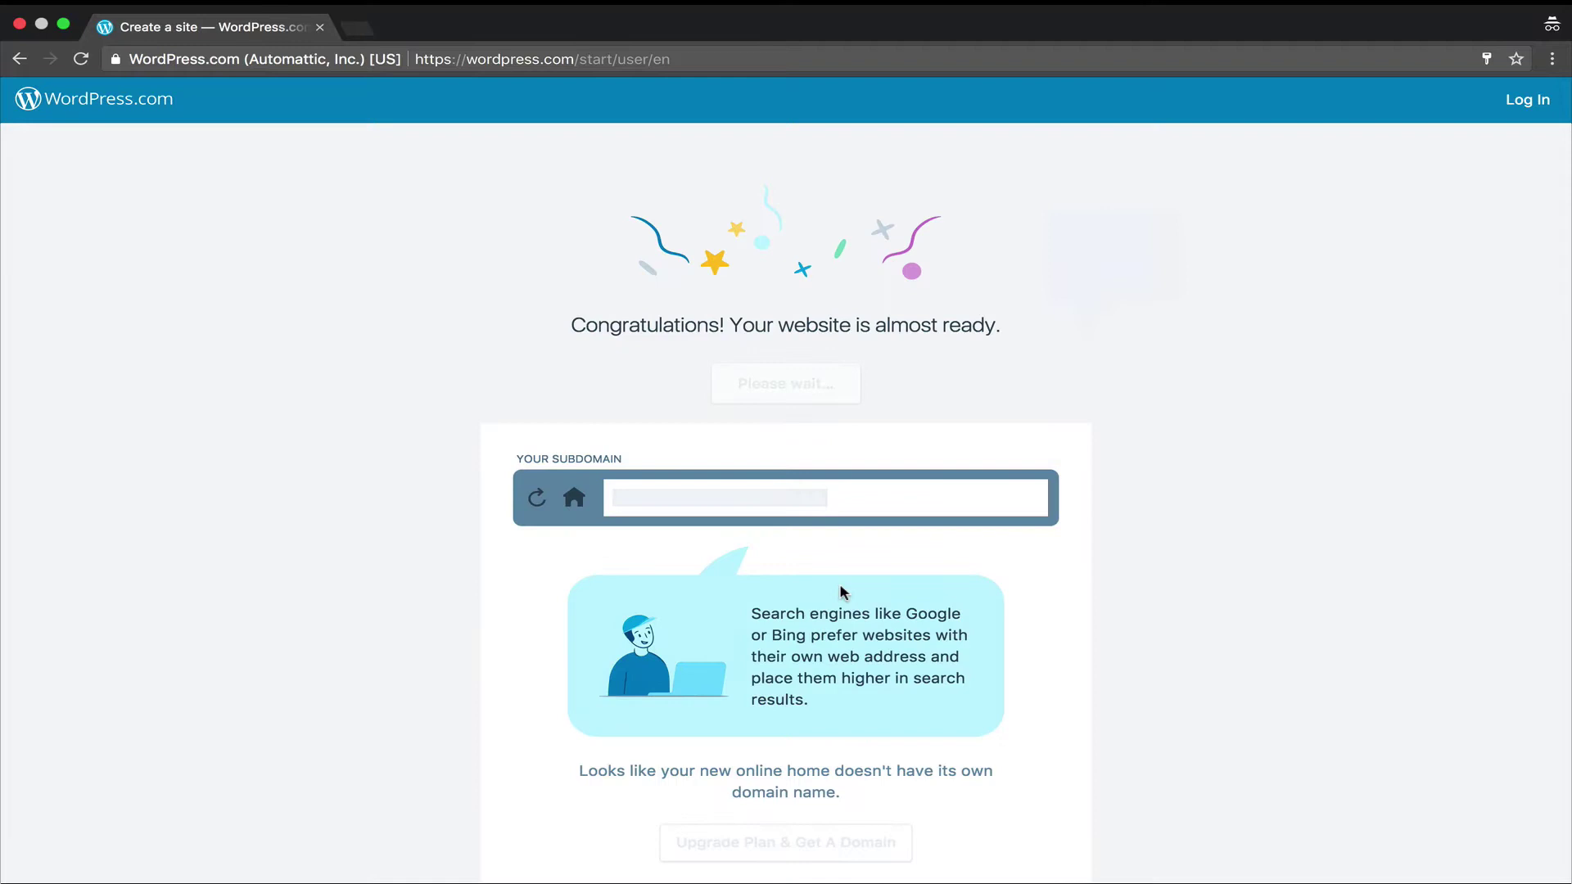
Highlight the congratulations heading and the new site address, then view the live site
left_click_drag(571, 330, 993, 327)
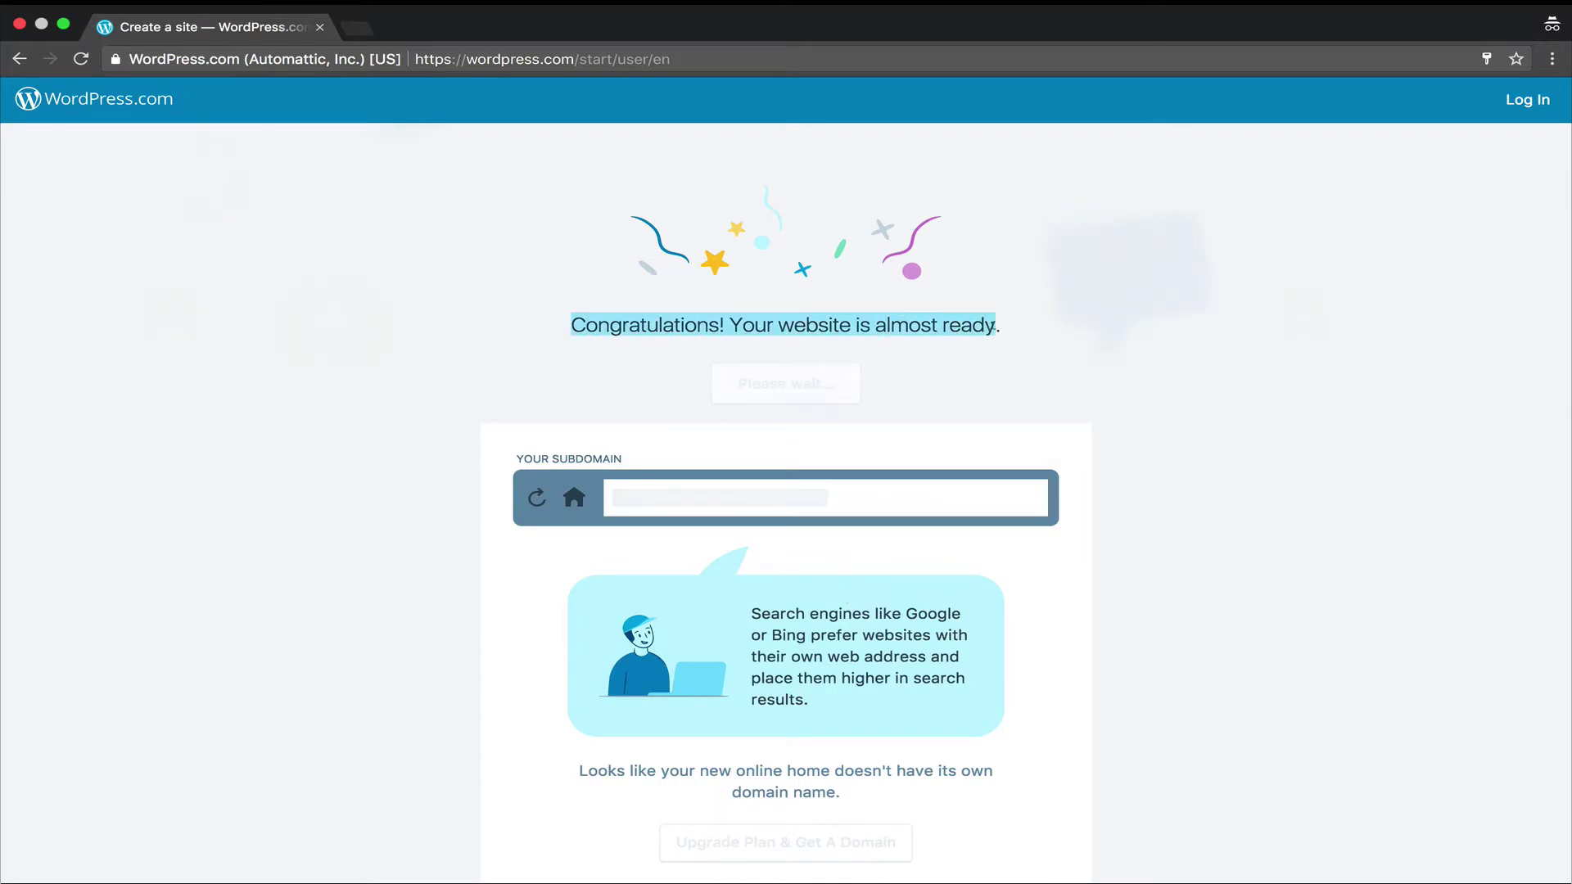
left_click(1018, 330)
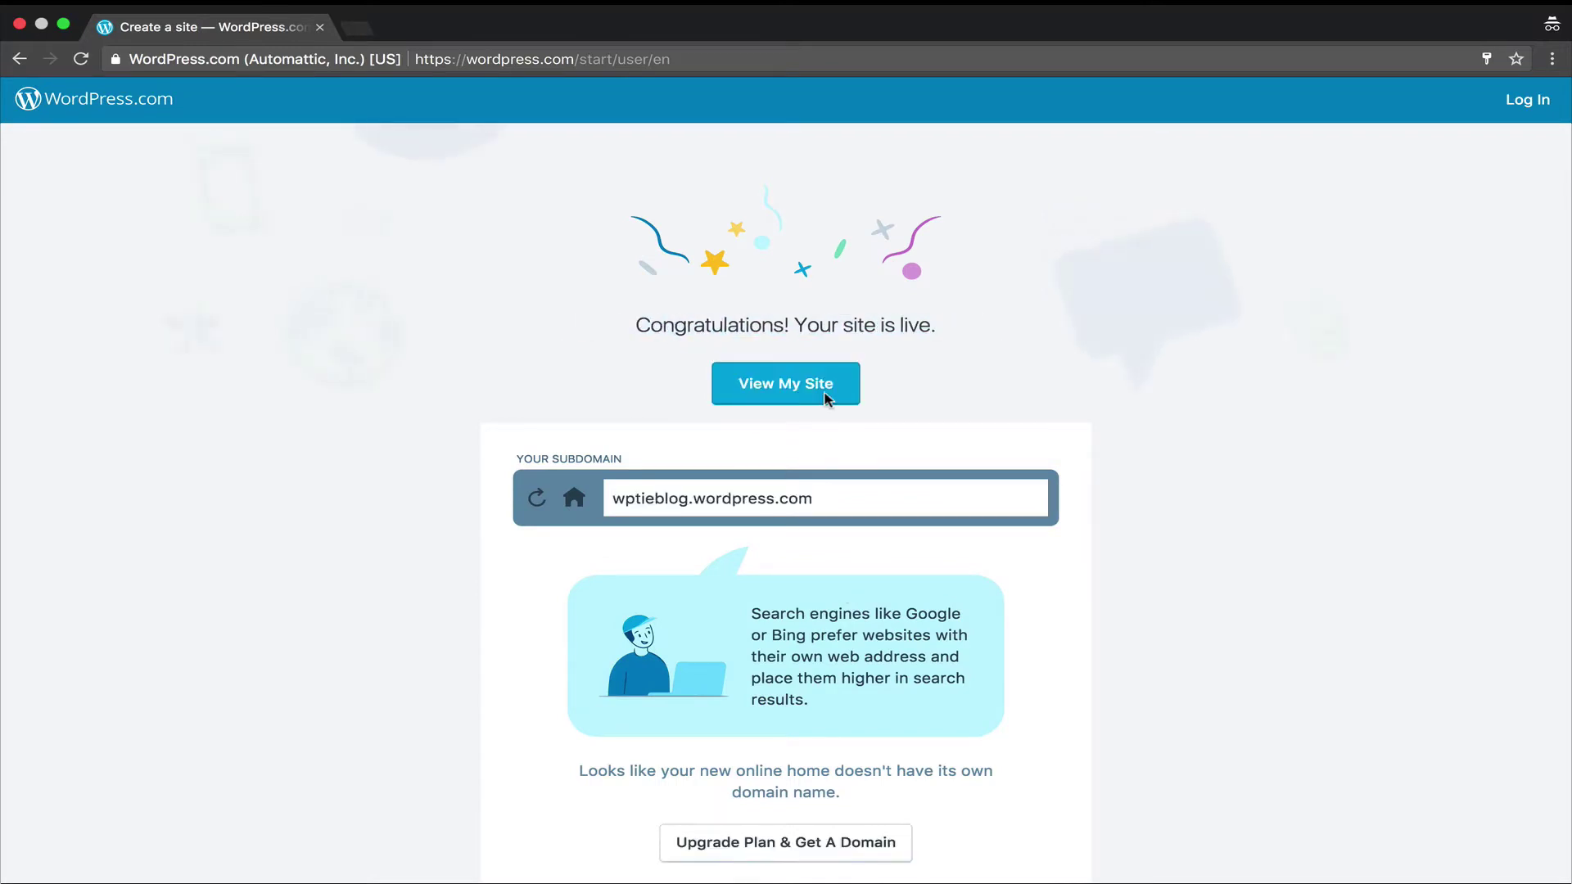
left_click_drag(615, 496, 815, 498)
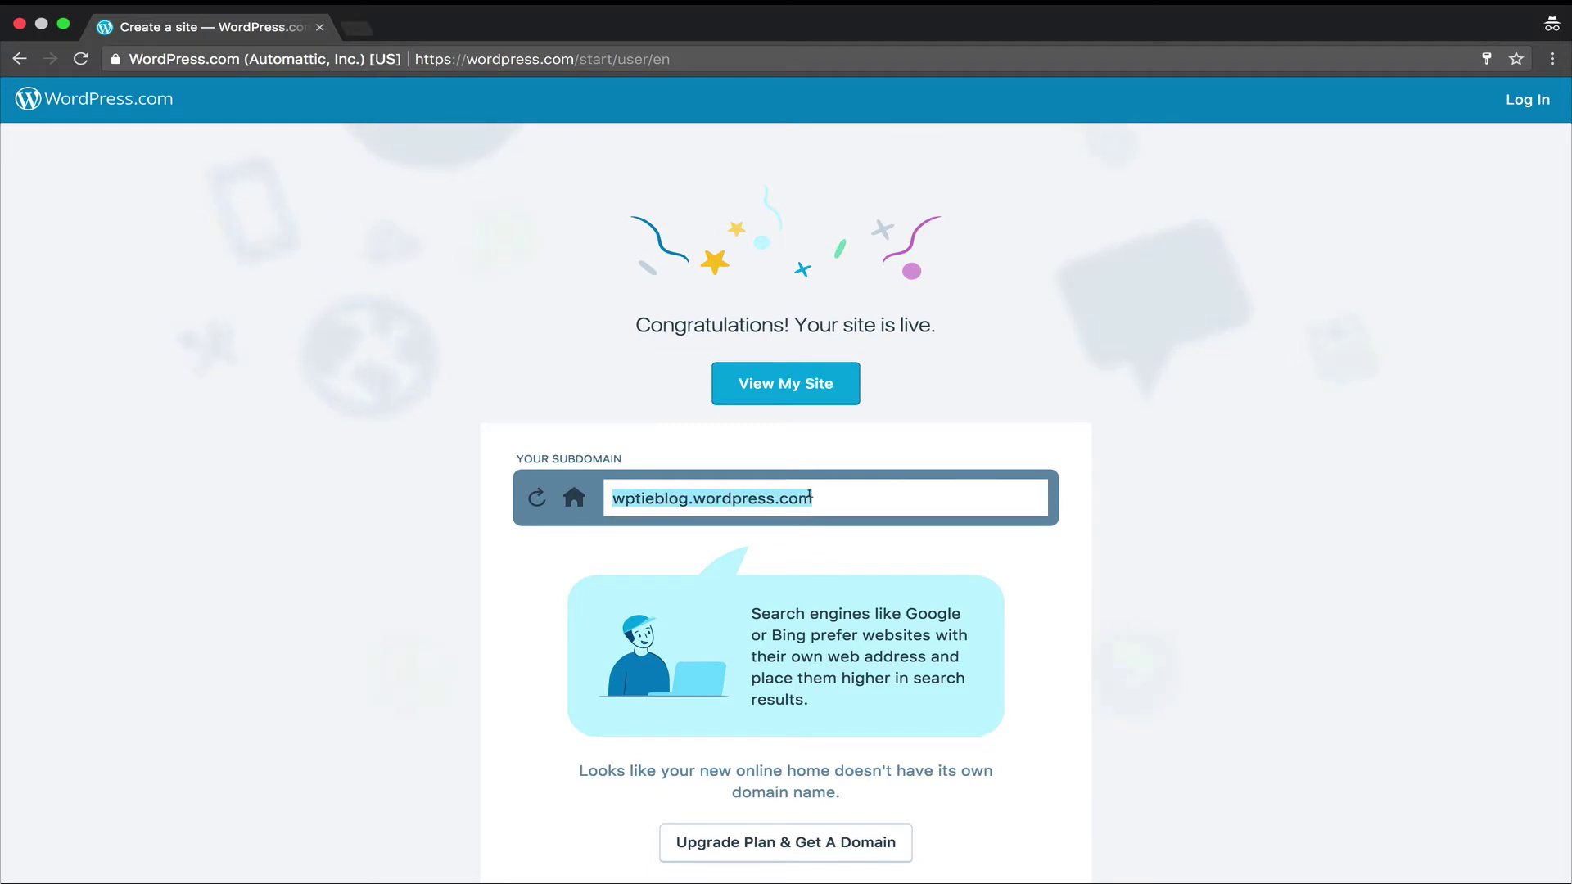
left_click(809, 383)
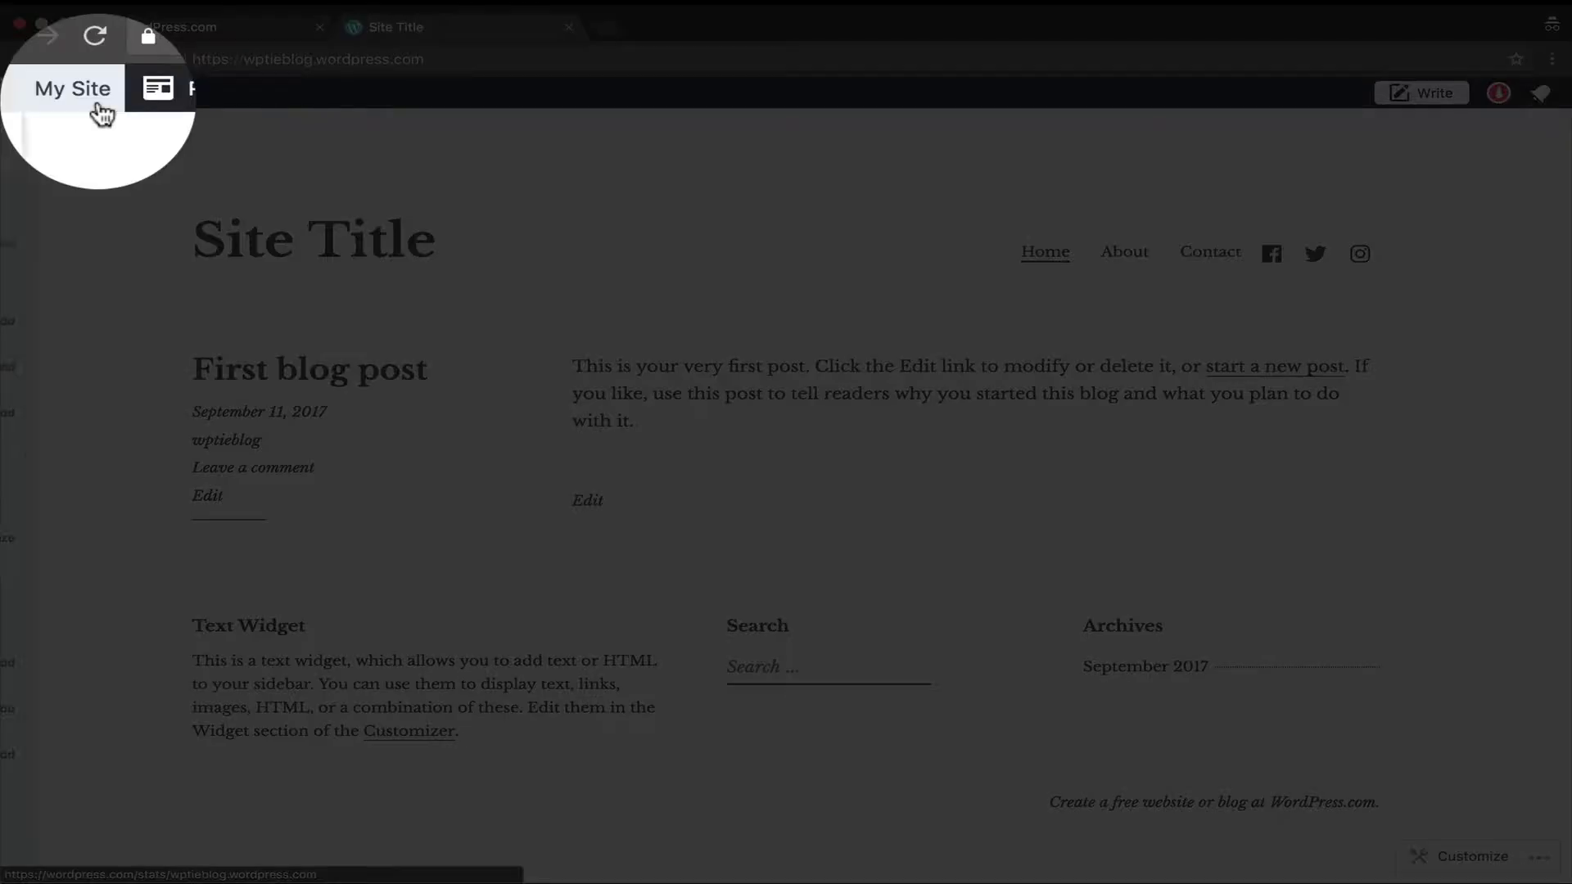
In the Customizer, set title 'The Tie Blog', tagline 'WP Perfectionist!' and a Powered by WordPress.com footer credit
left_click(77, 96)
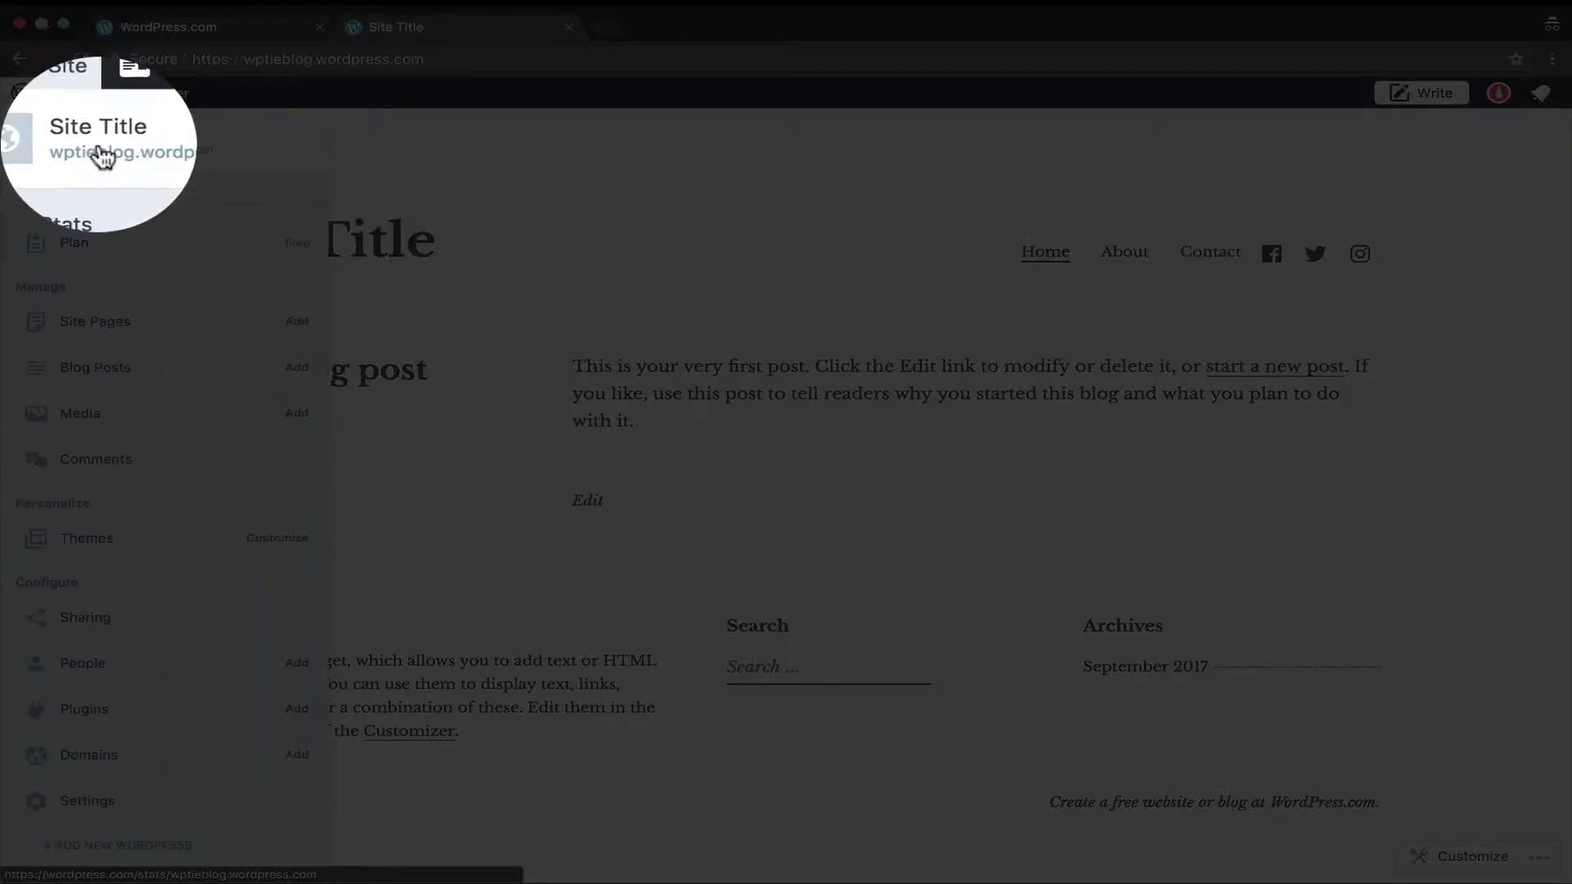
left_click(277, 538)
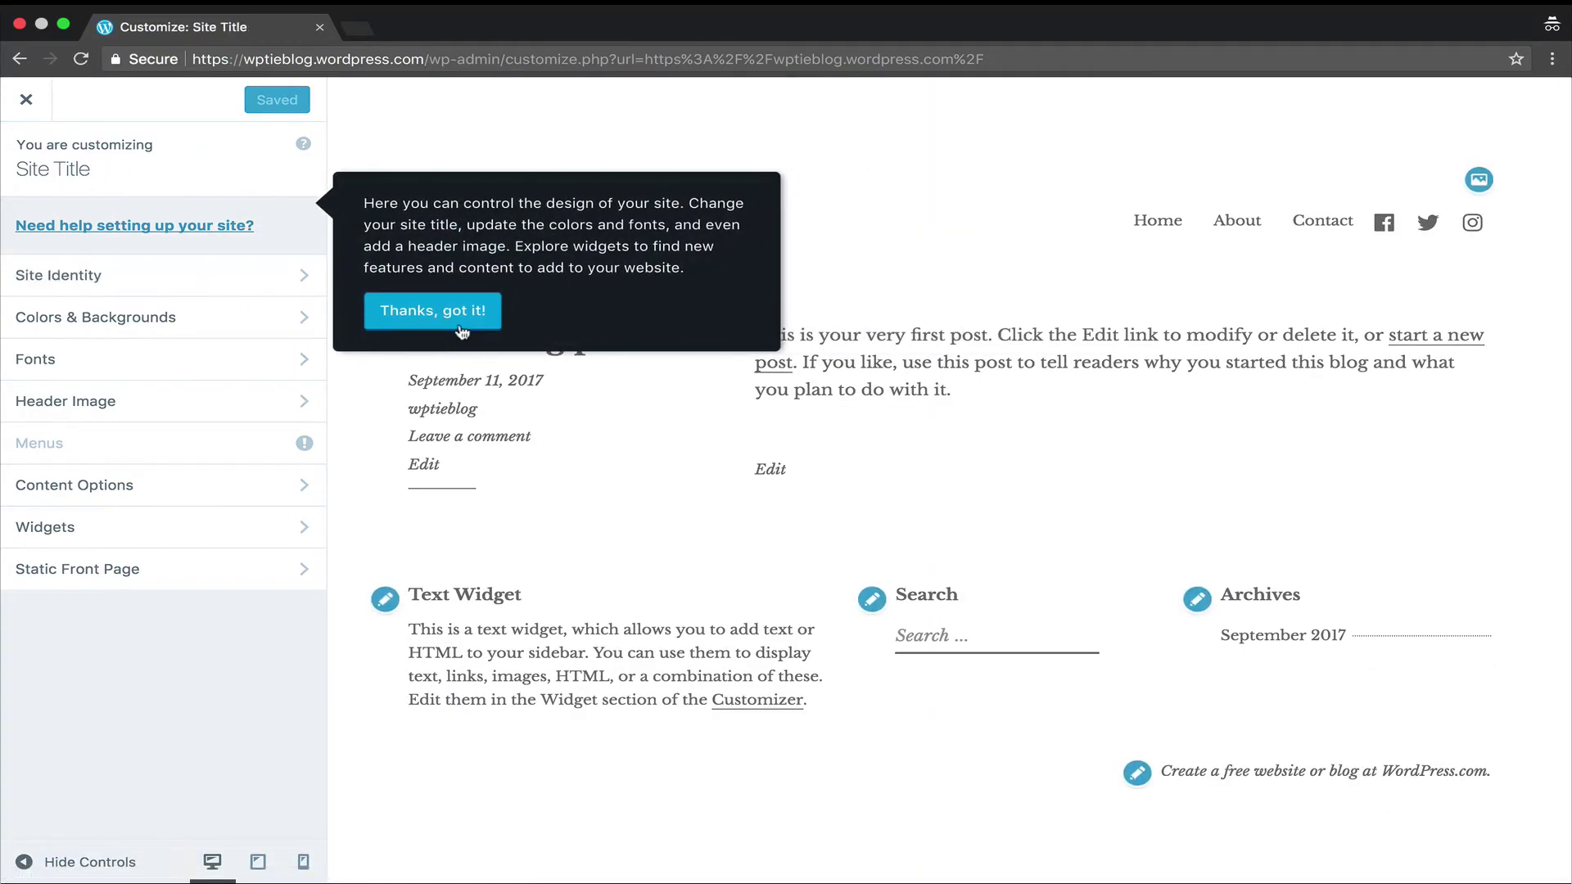
left_click(453, 315)
left_click(72, 277)
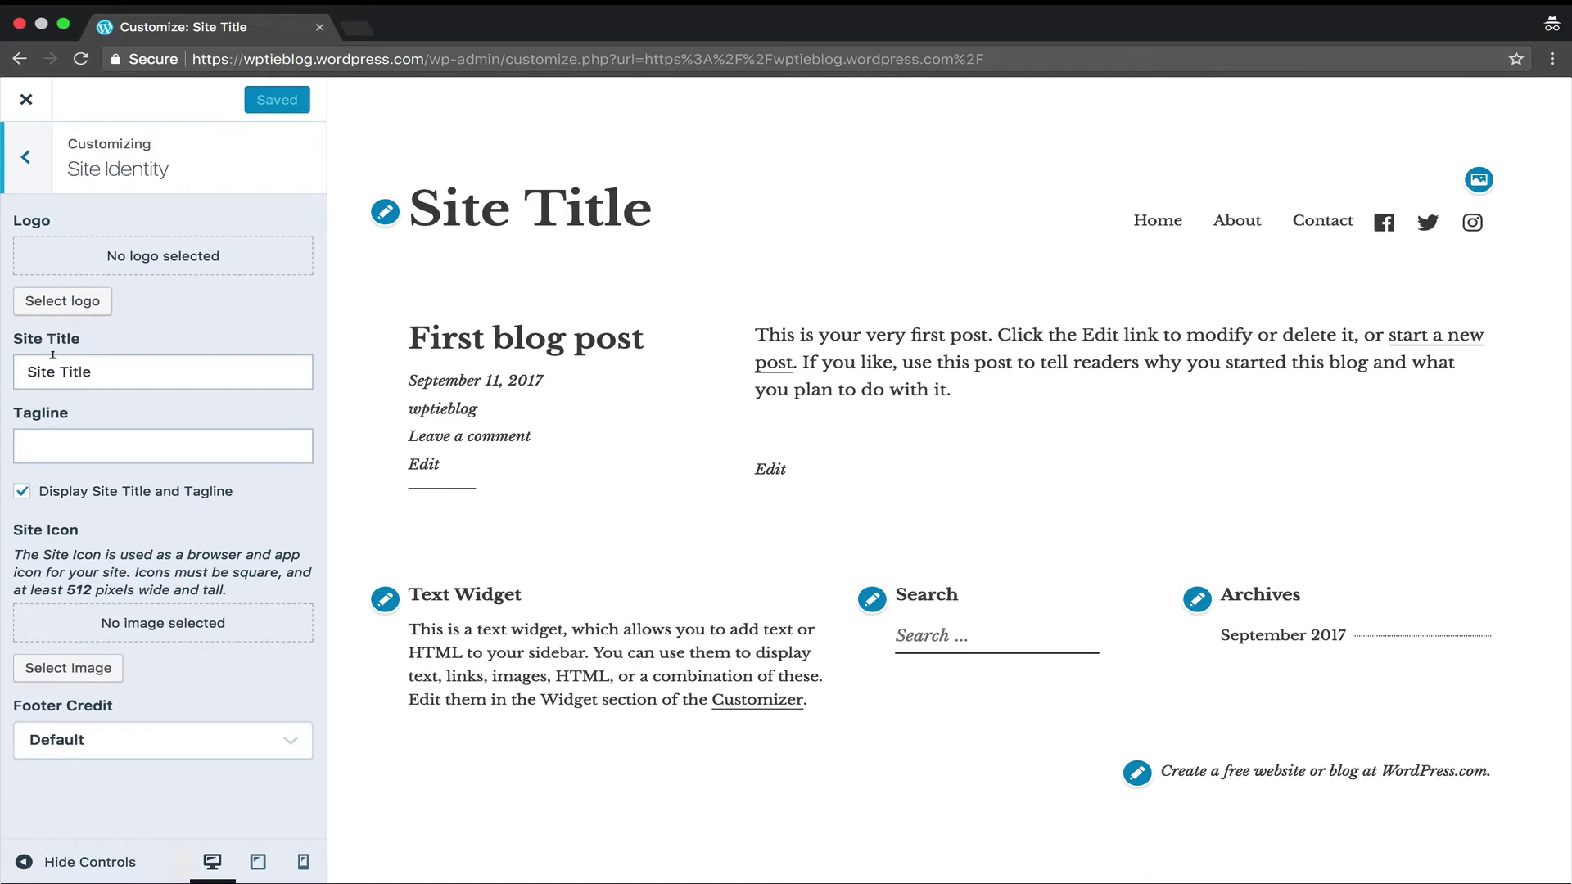
left_click(179, 727)
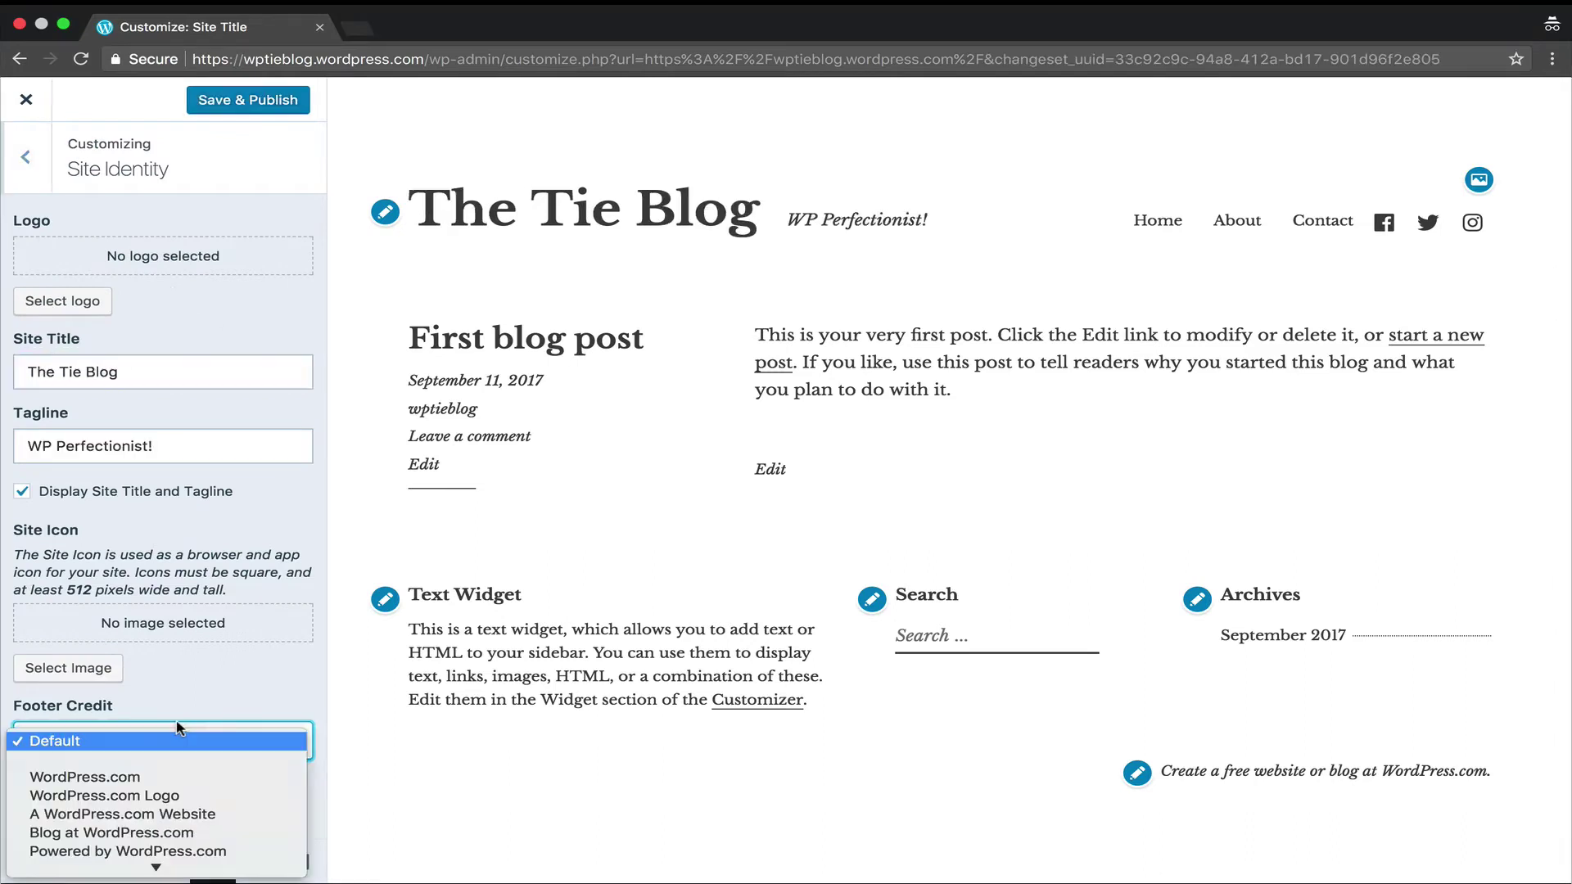
left_click(163, 852)
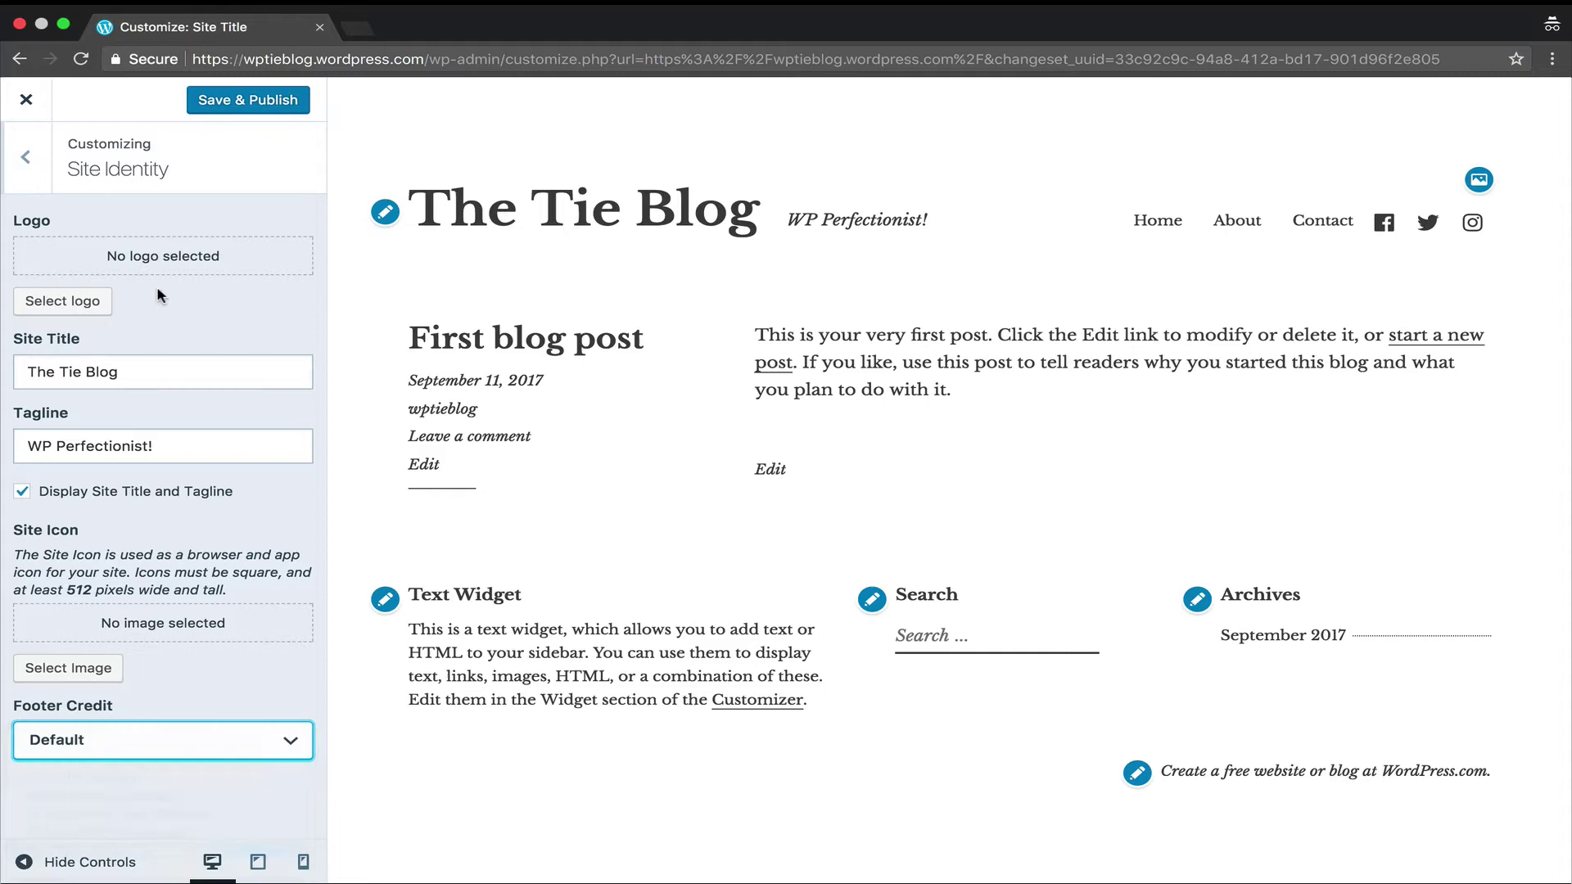
left_click(25, 157)
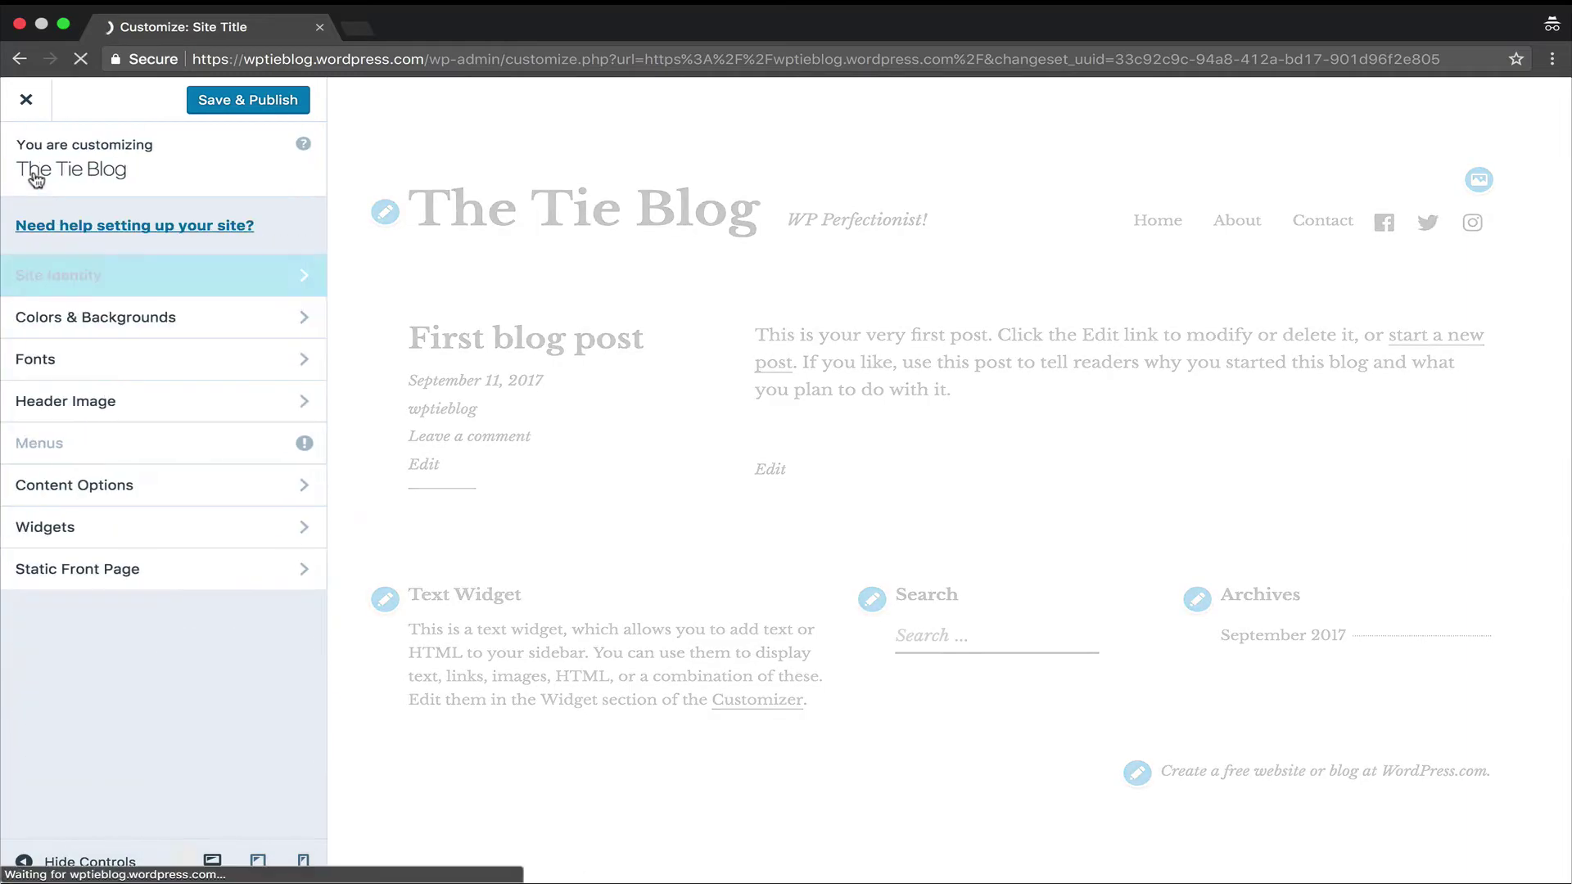
Preview navy, pink, dark grey, khaki and light grey backgrounds, reset to default white, then view Fonts
left_click(184, 328)
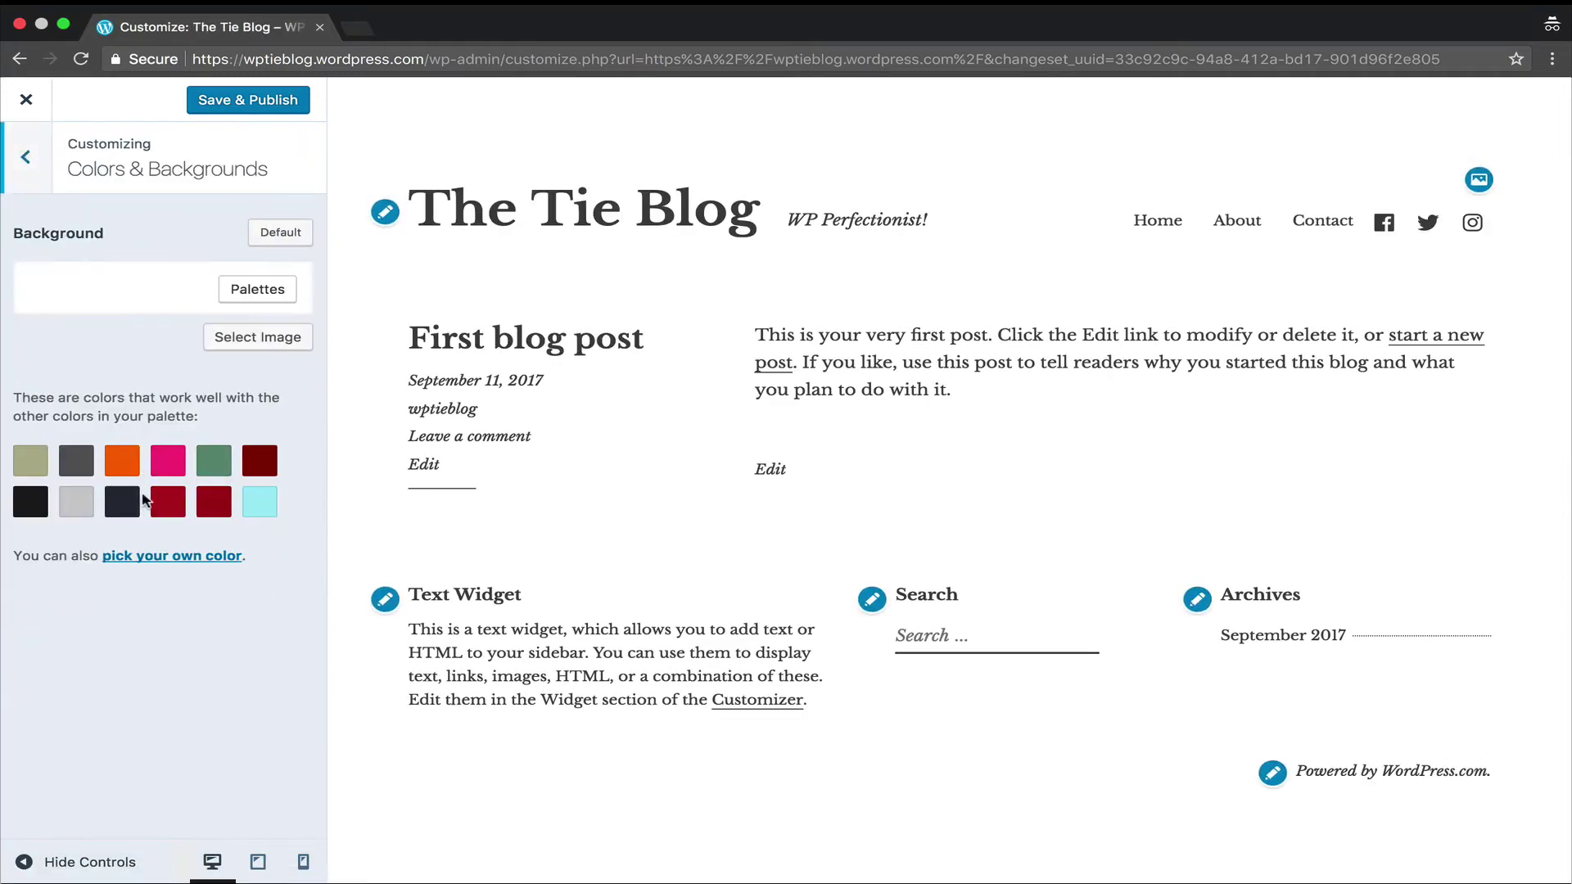
left_click(115, 507)
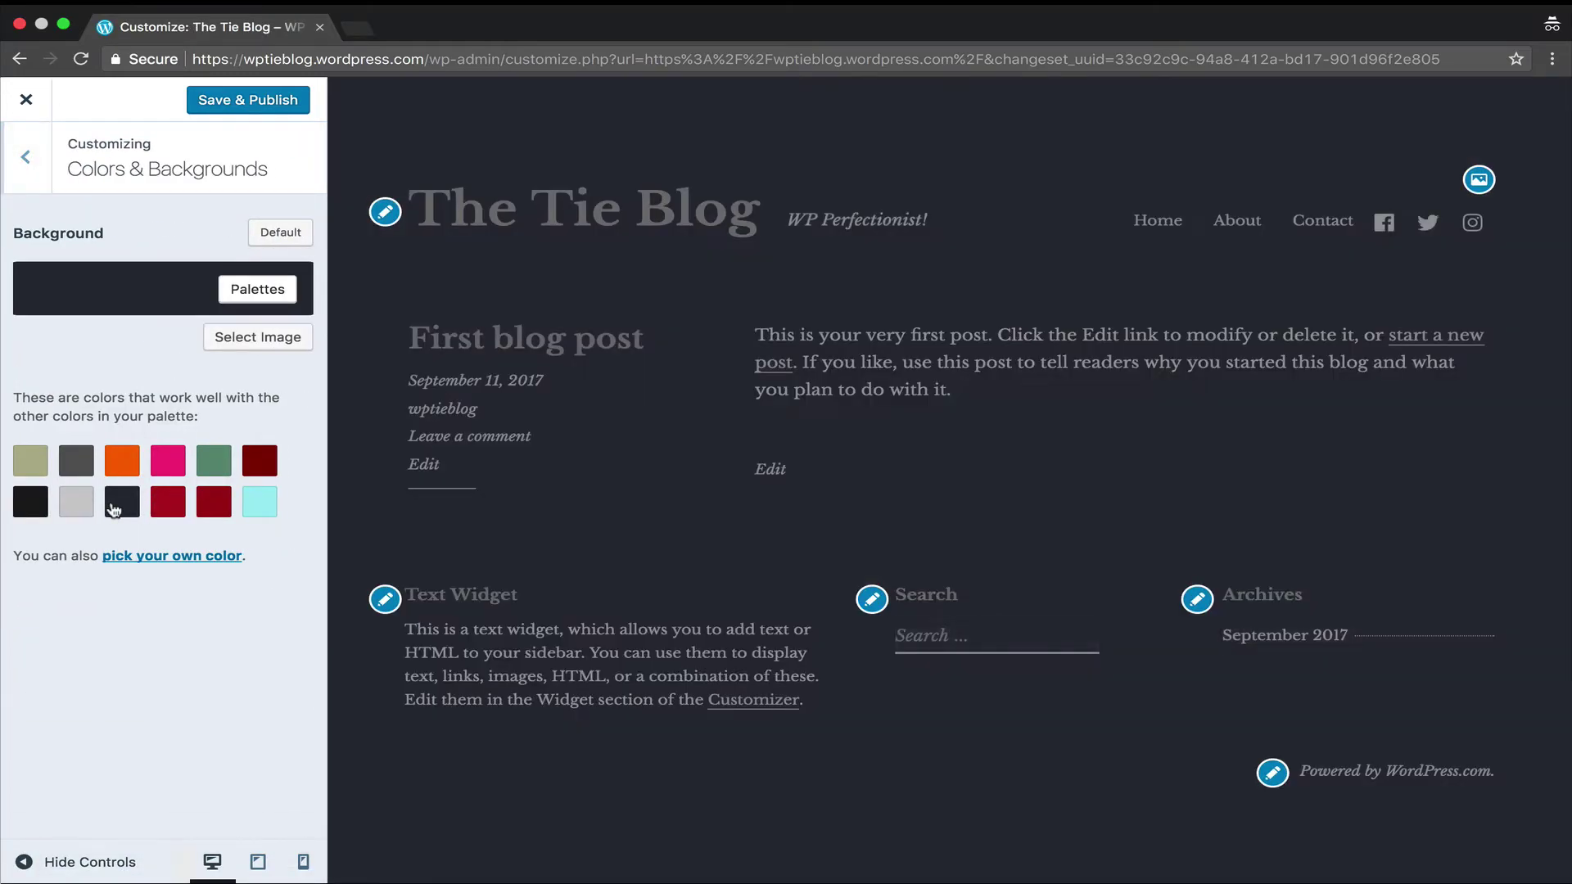
left_click(164, 465)
left_click(82, 463)
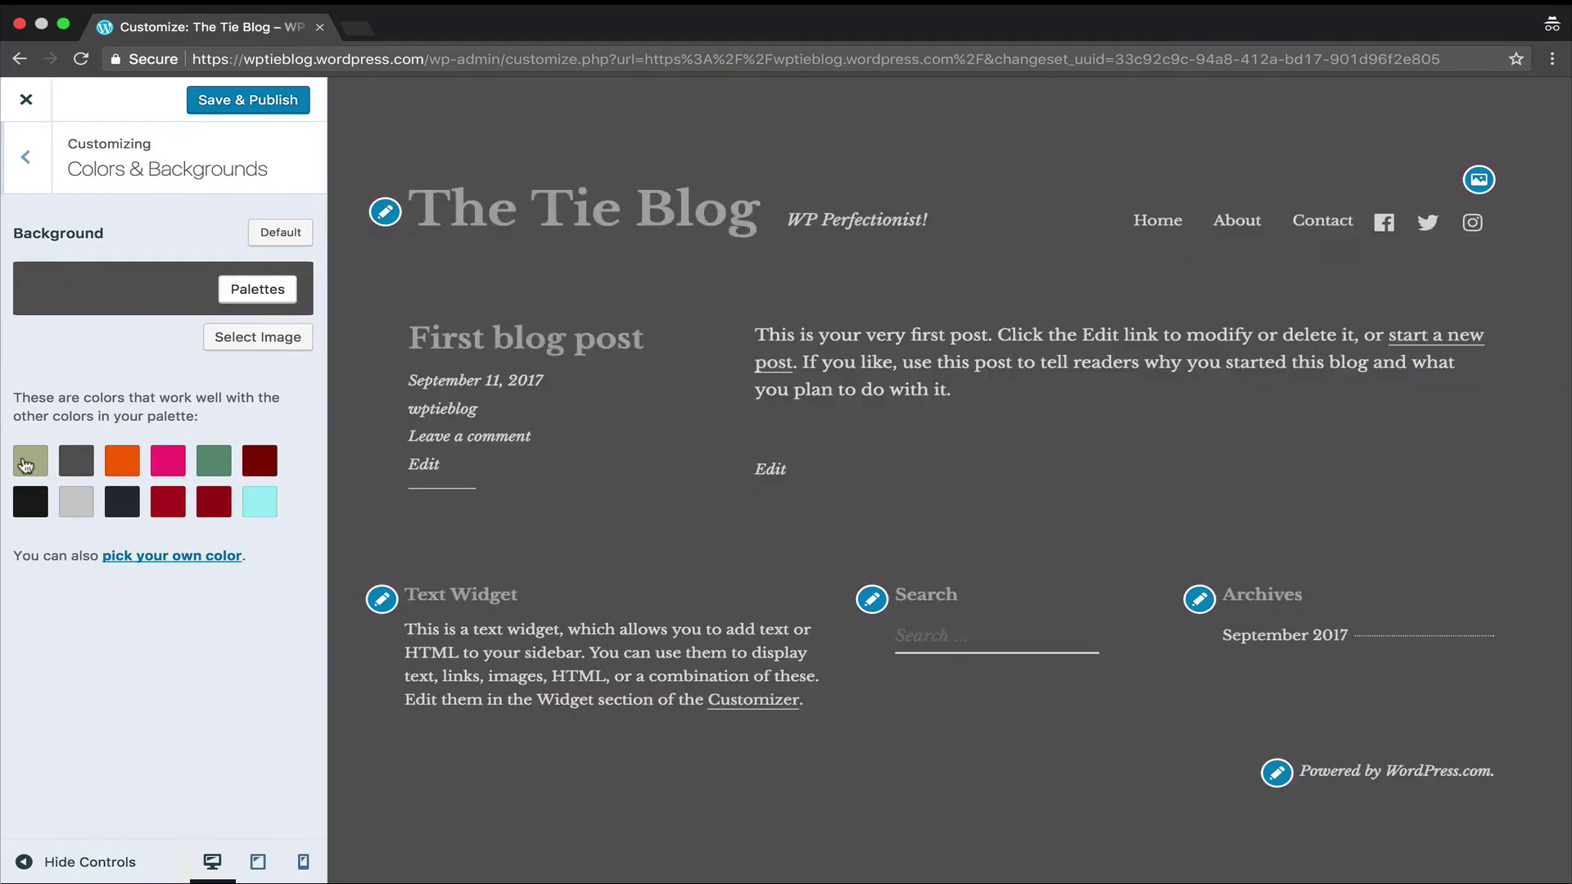
left_click(29, 465)
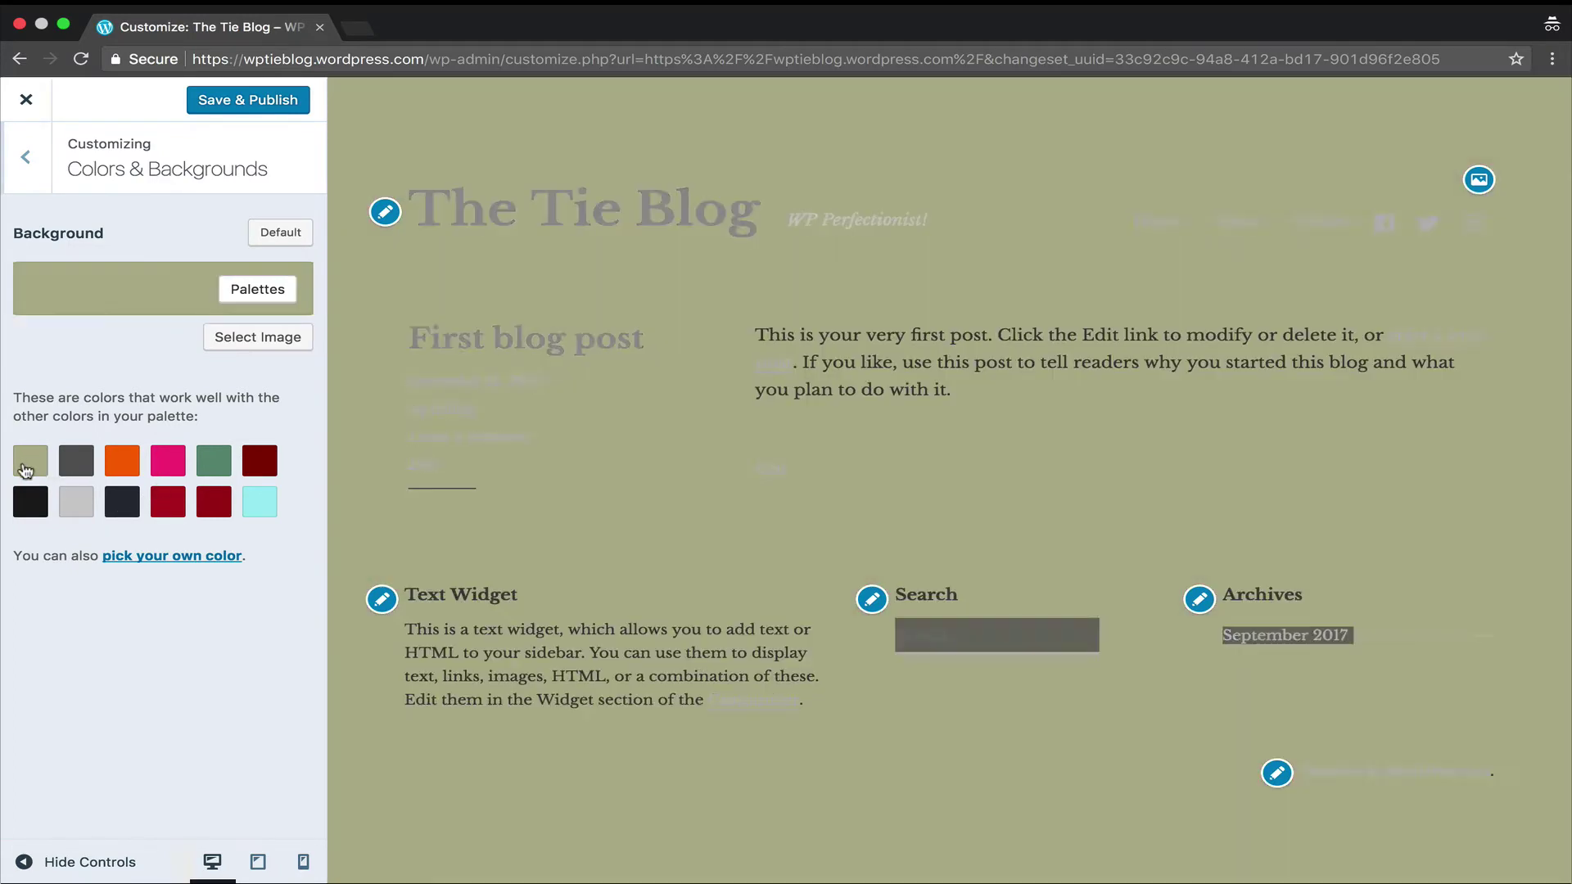
left_click(78, 513)
left_click(280, 233)
left_click(32, 157)
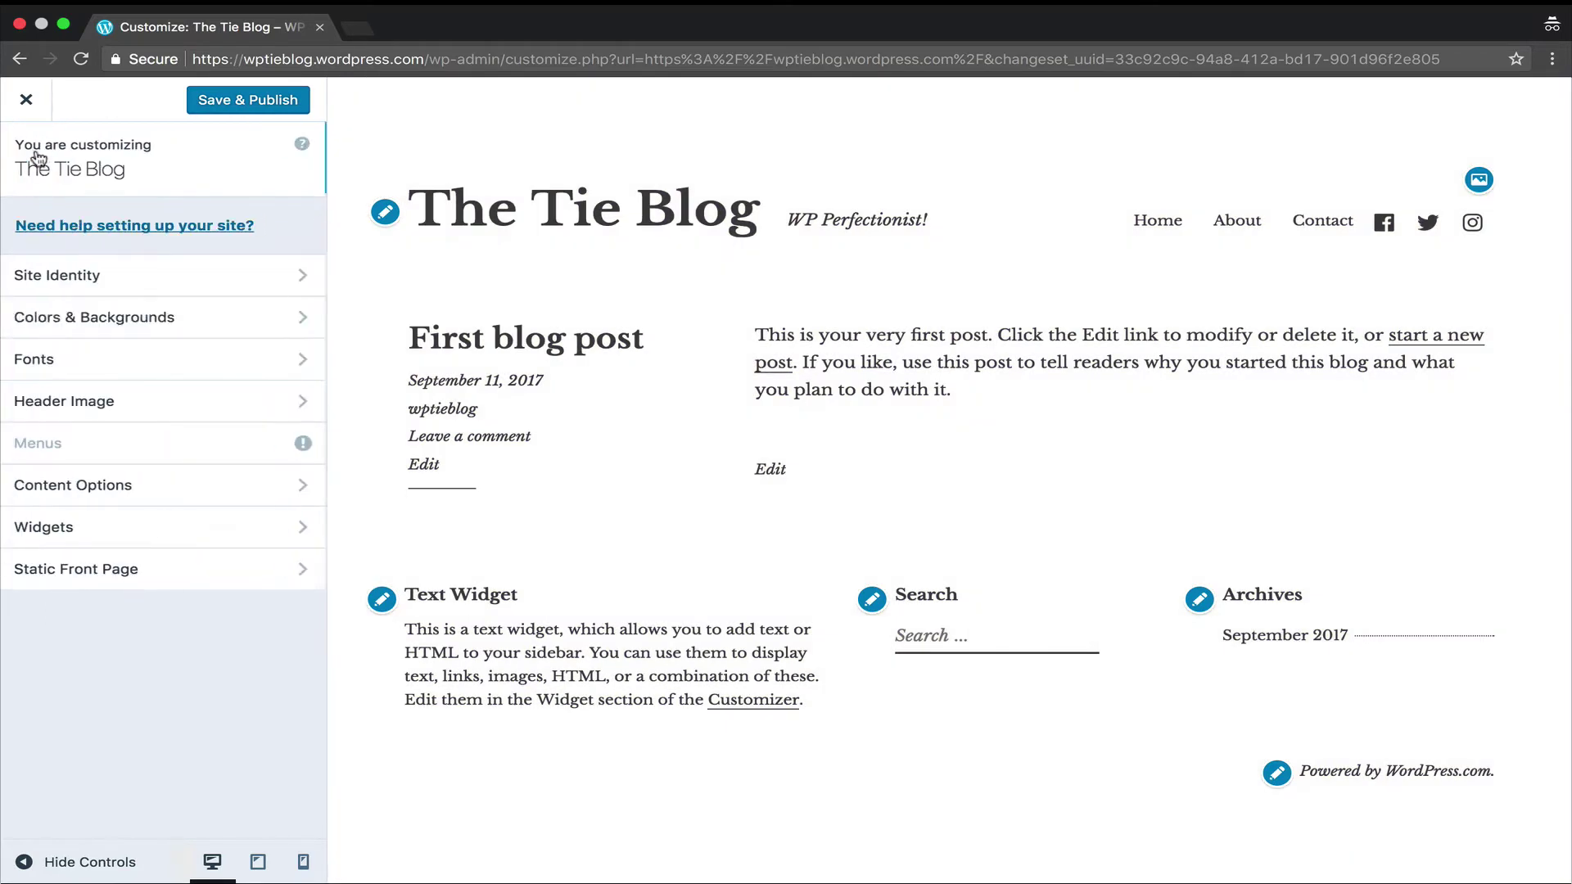
left_click(139, 365)
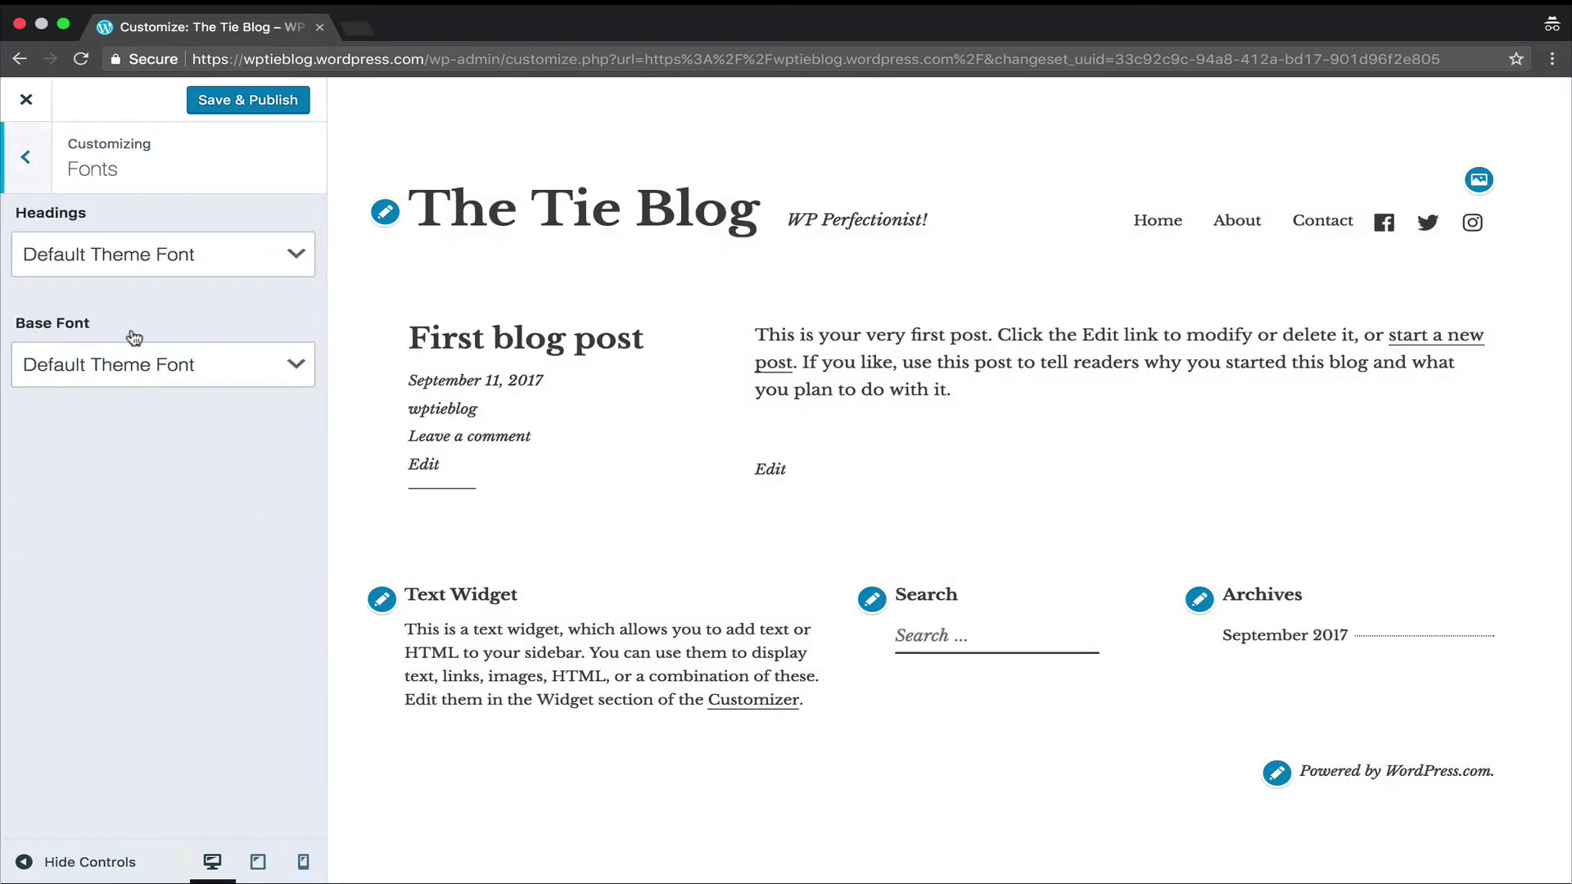
Set the red notebook-and-pen photo as the site's header image
left_click(26, 155)
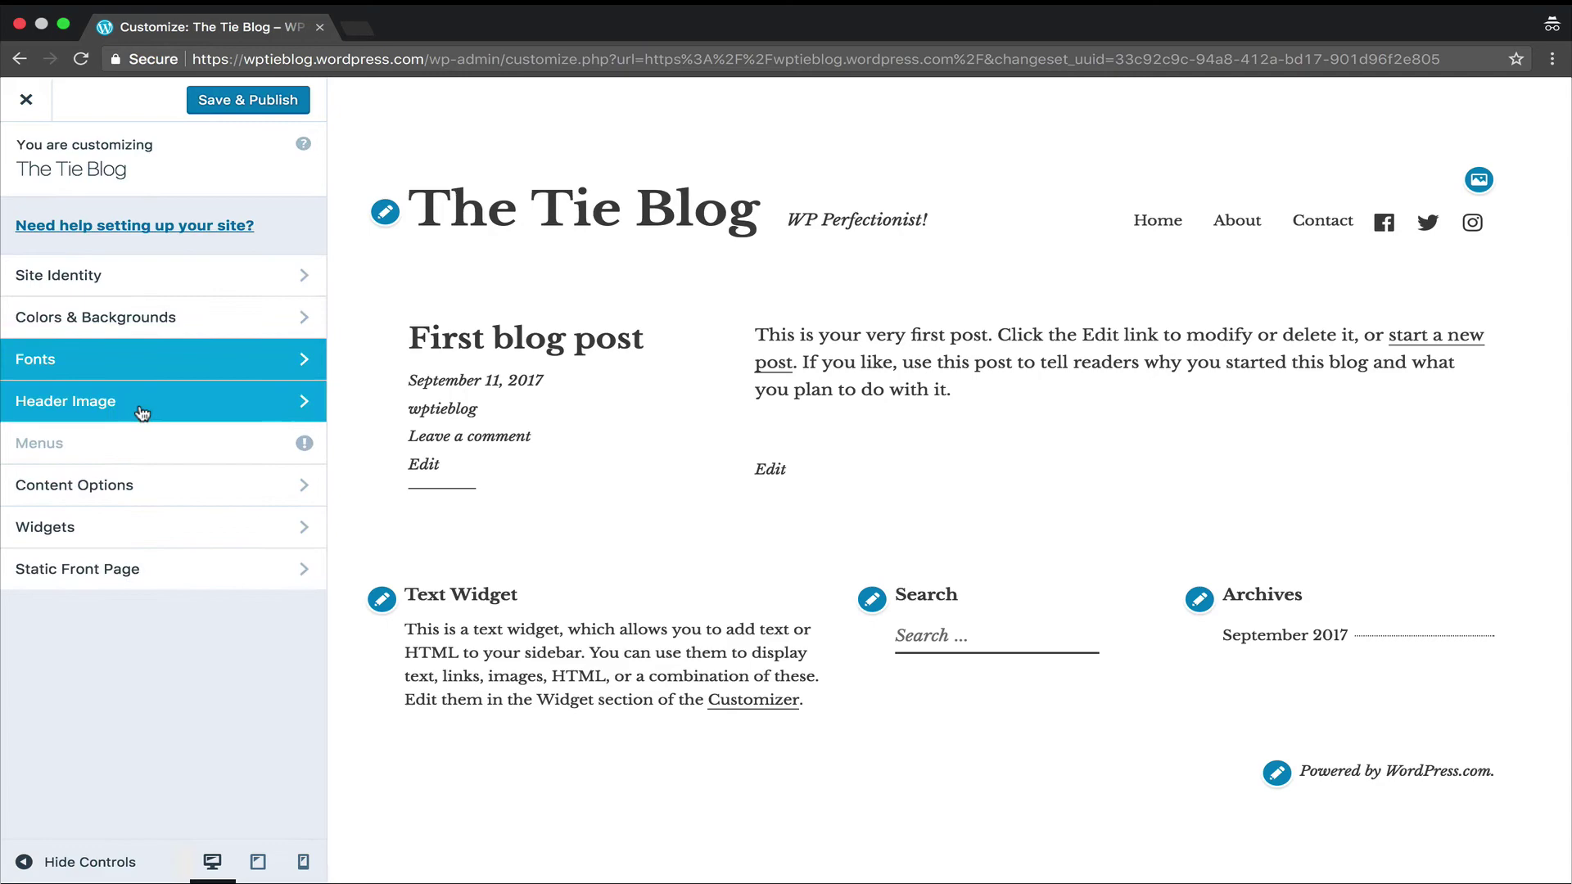
left_click(141, 414)
scroll(164, 491, "down", 3)
left_click(169, 479)
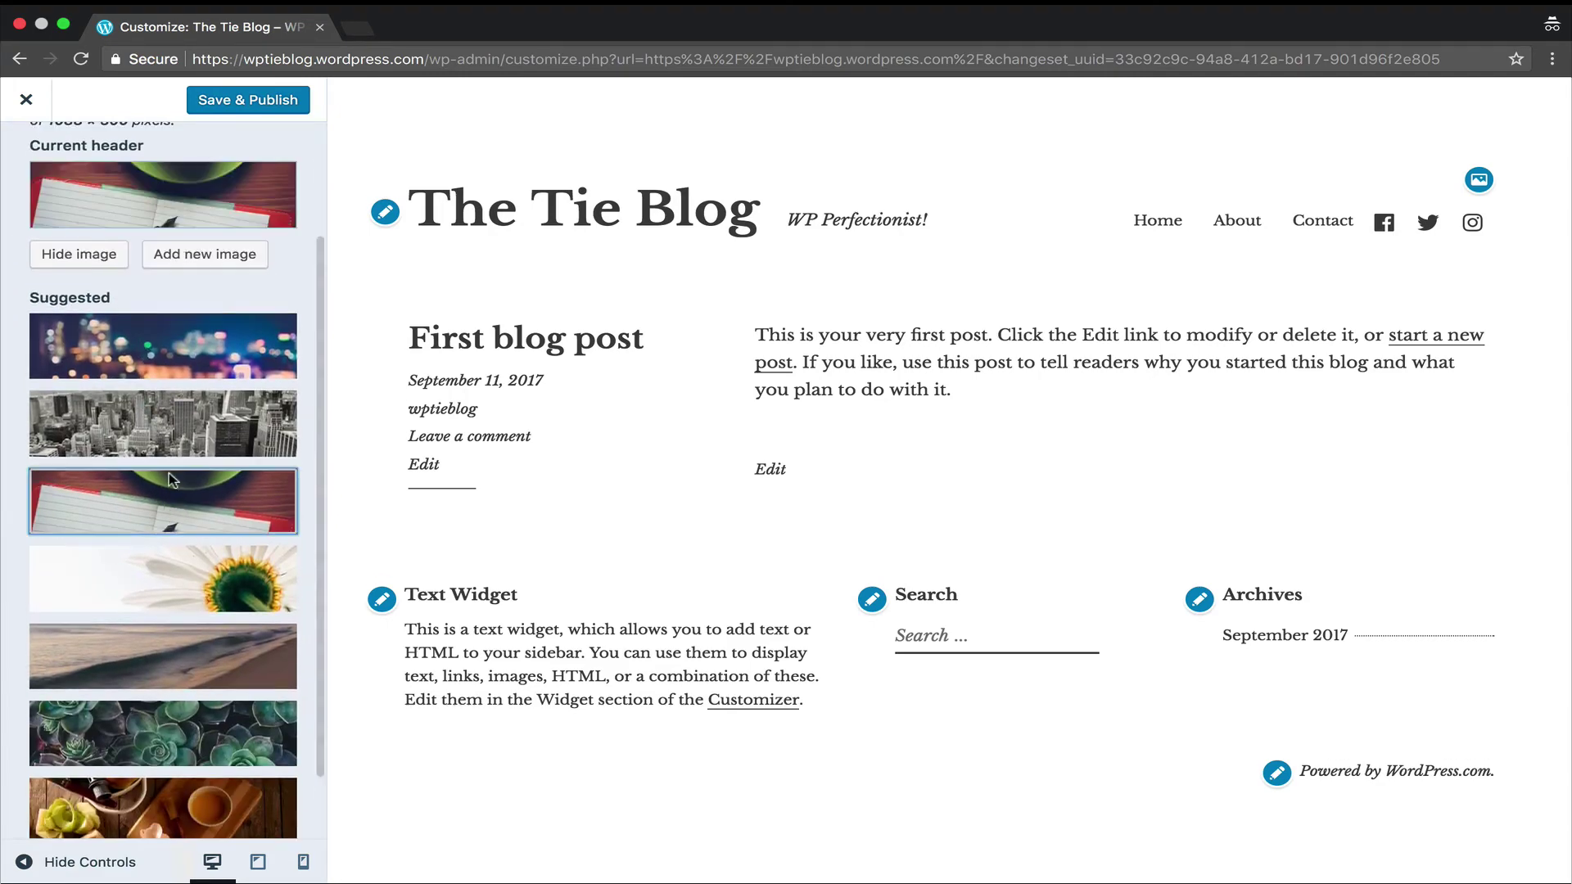
scroll(169, 473, "down", 2)
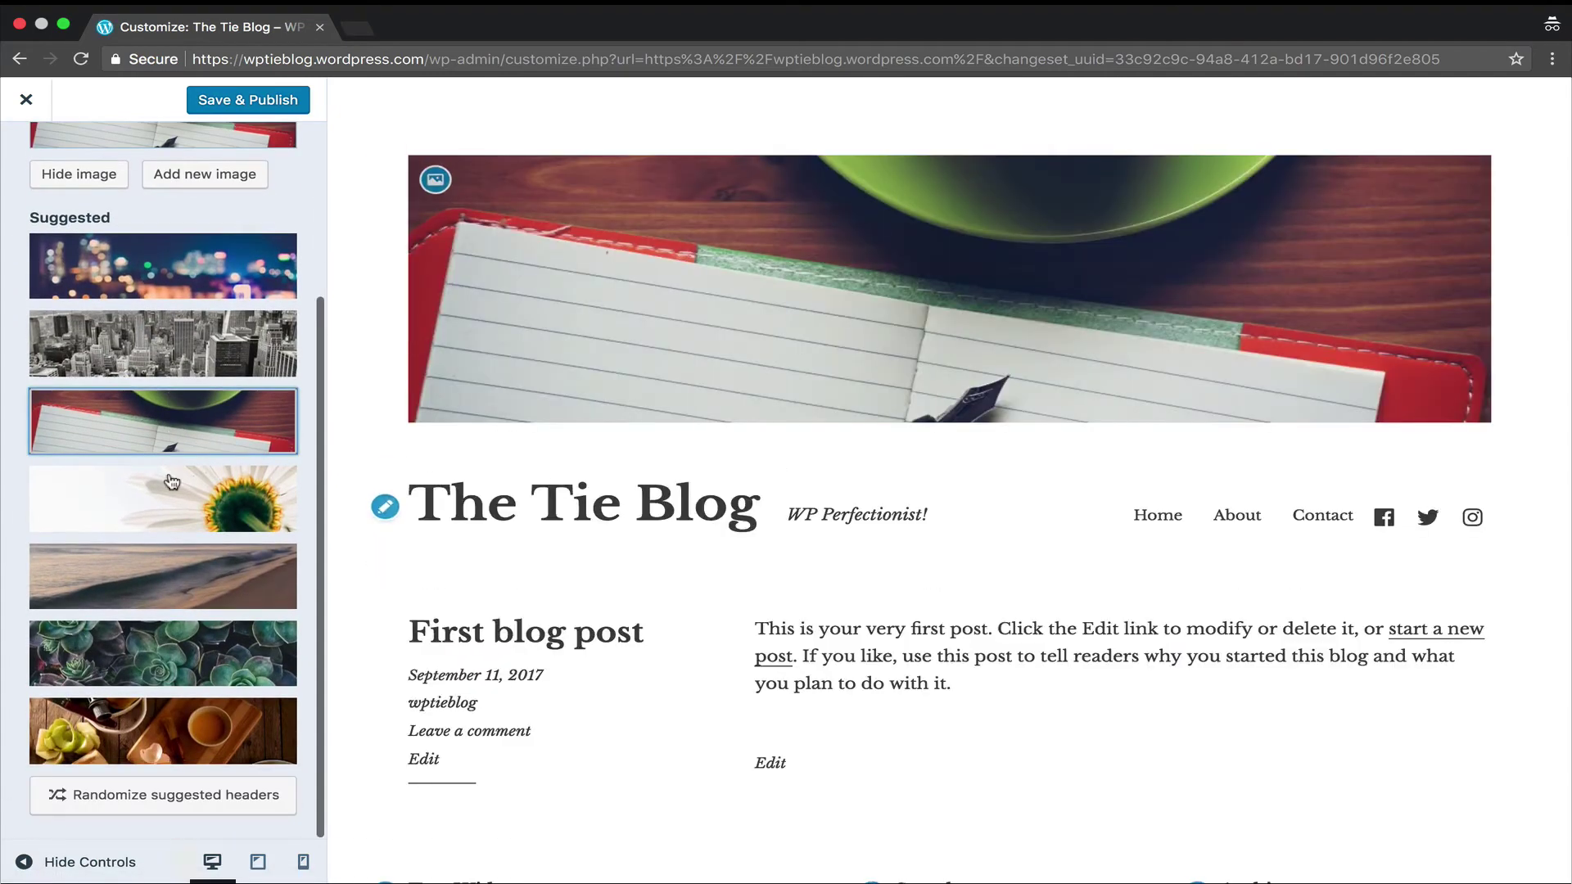
scroll(172, 481, "up", 5)
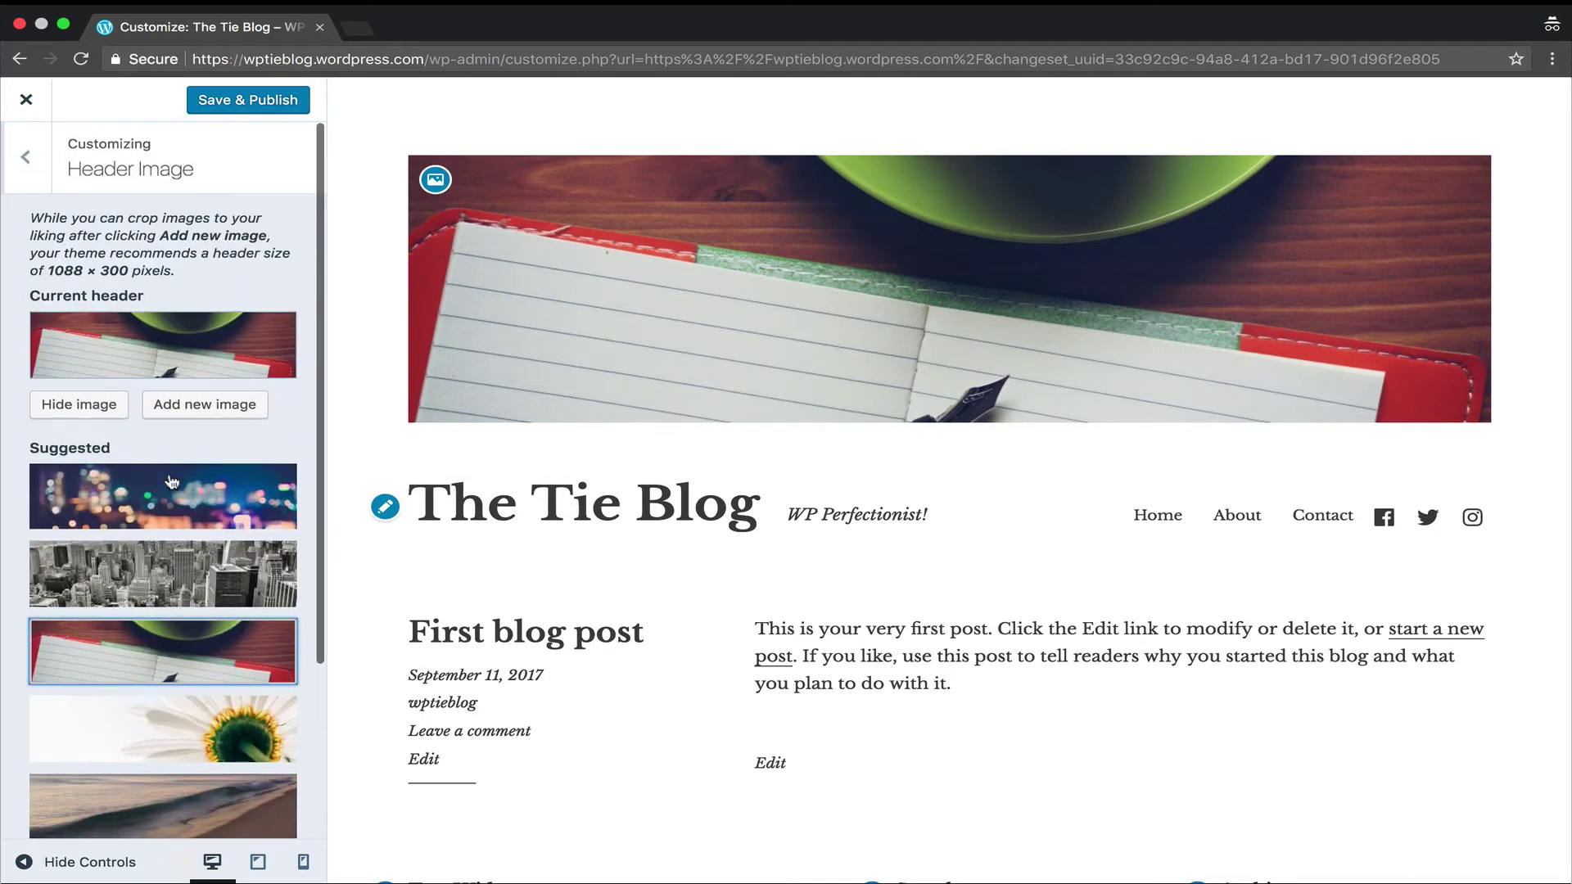
Switch Content Options so the blog shows post excerpts instead of full posts
left_click(25, 157)
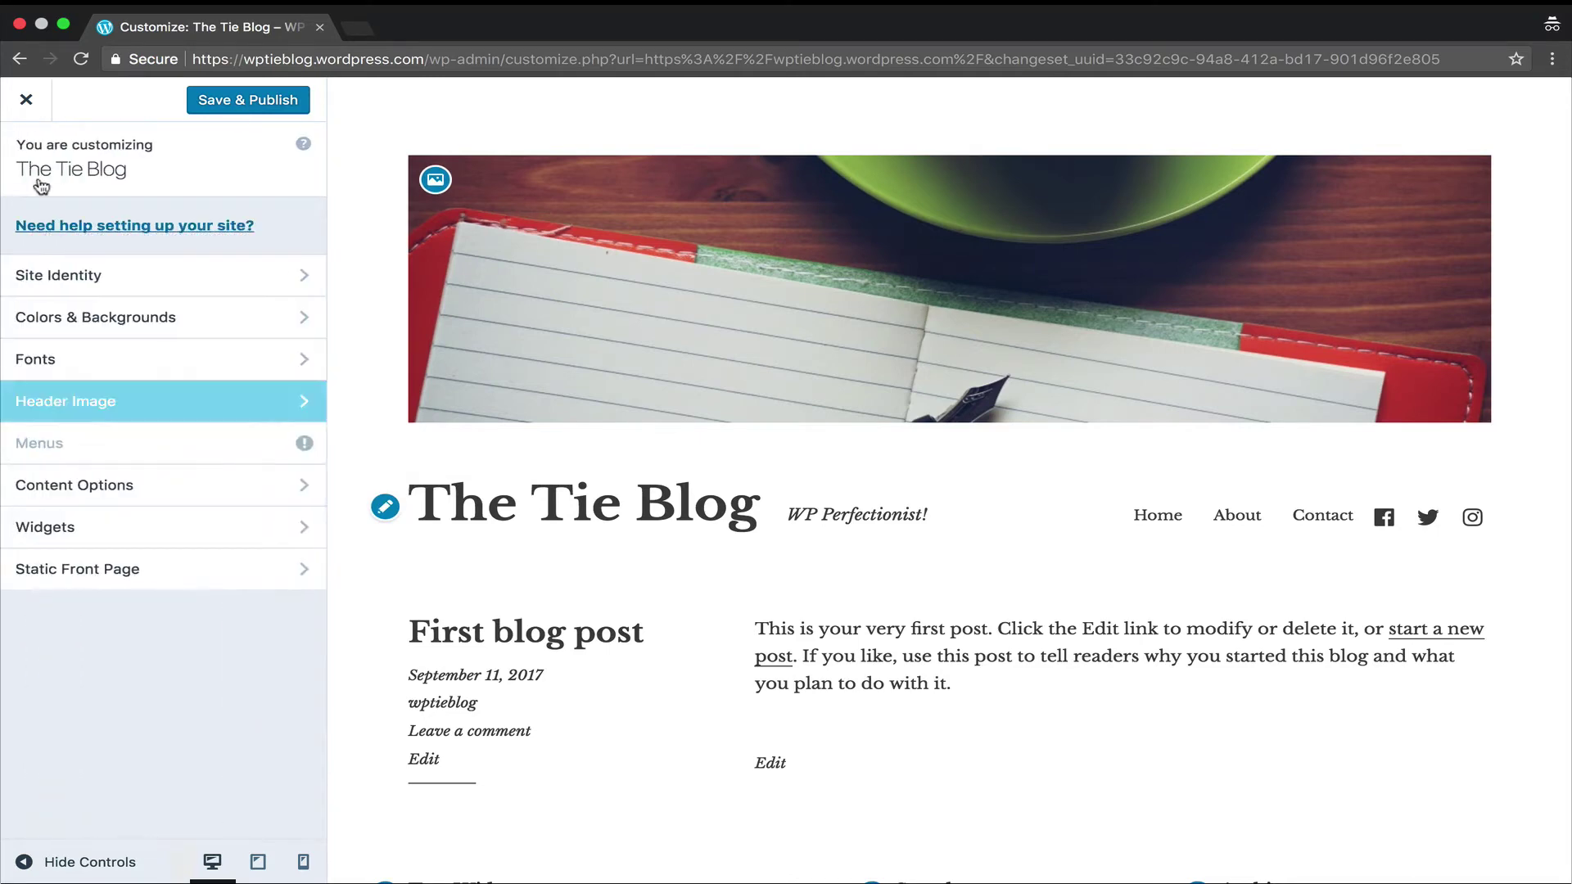
left_click(182, 498)
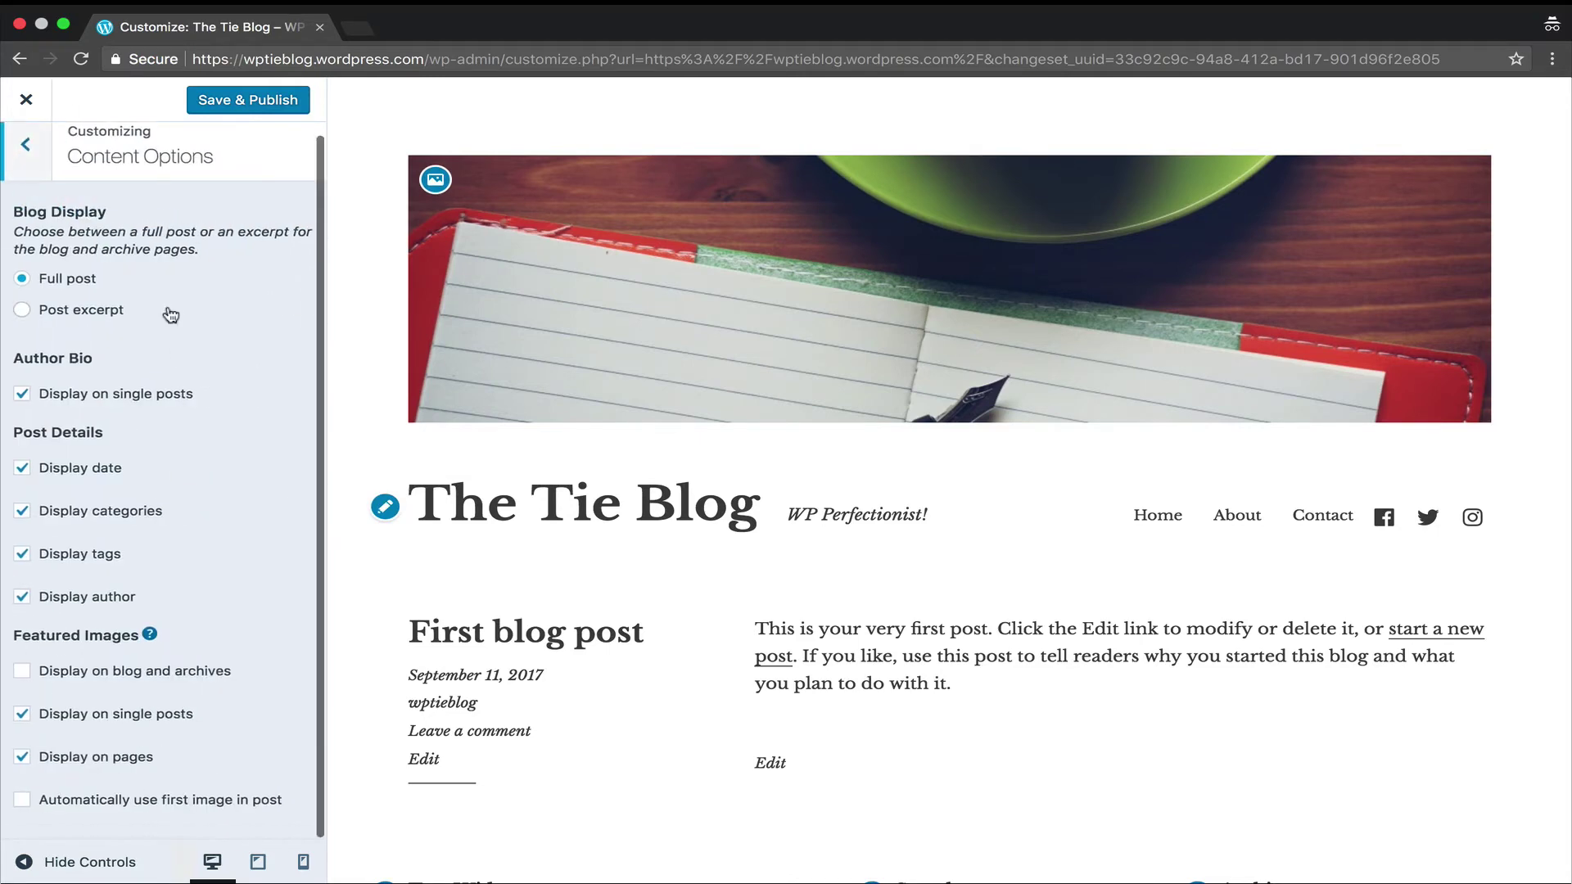
left_click(46, 311)
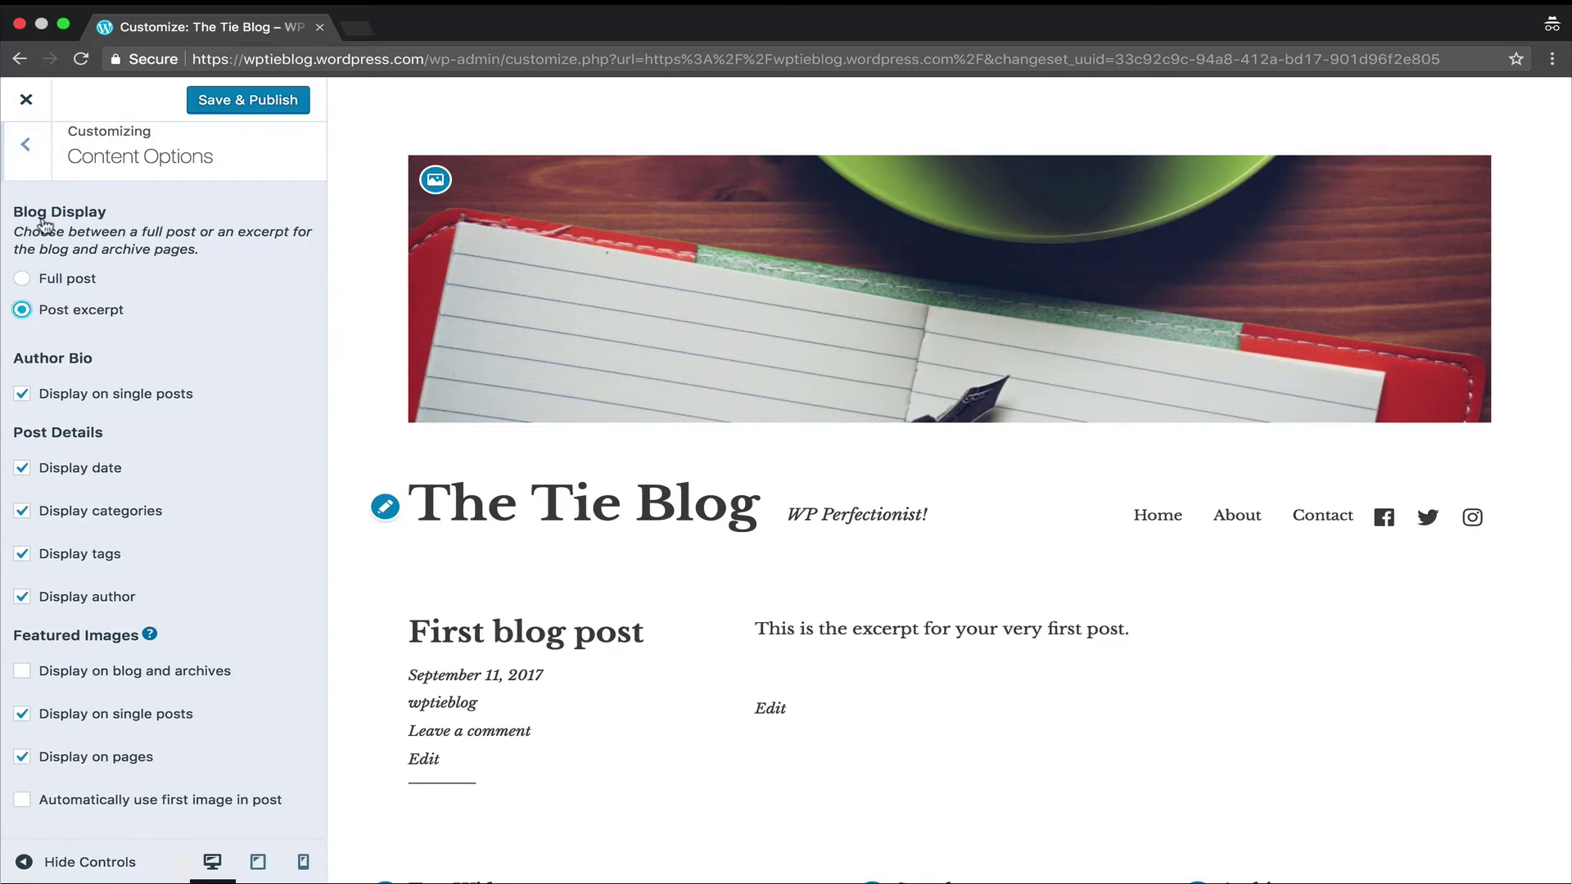
left_click(27, 156)
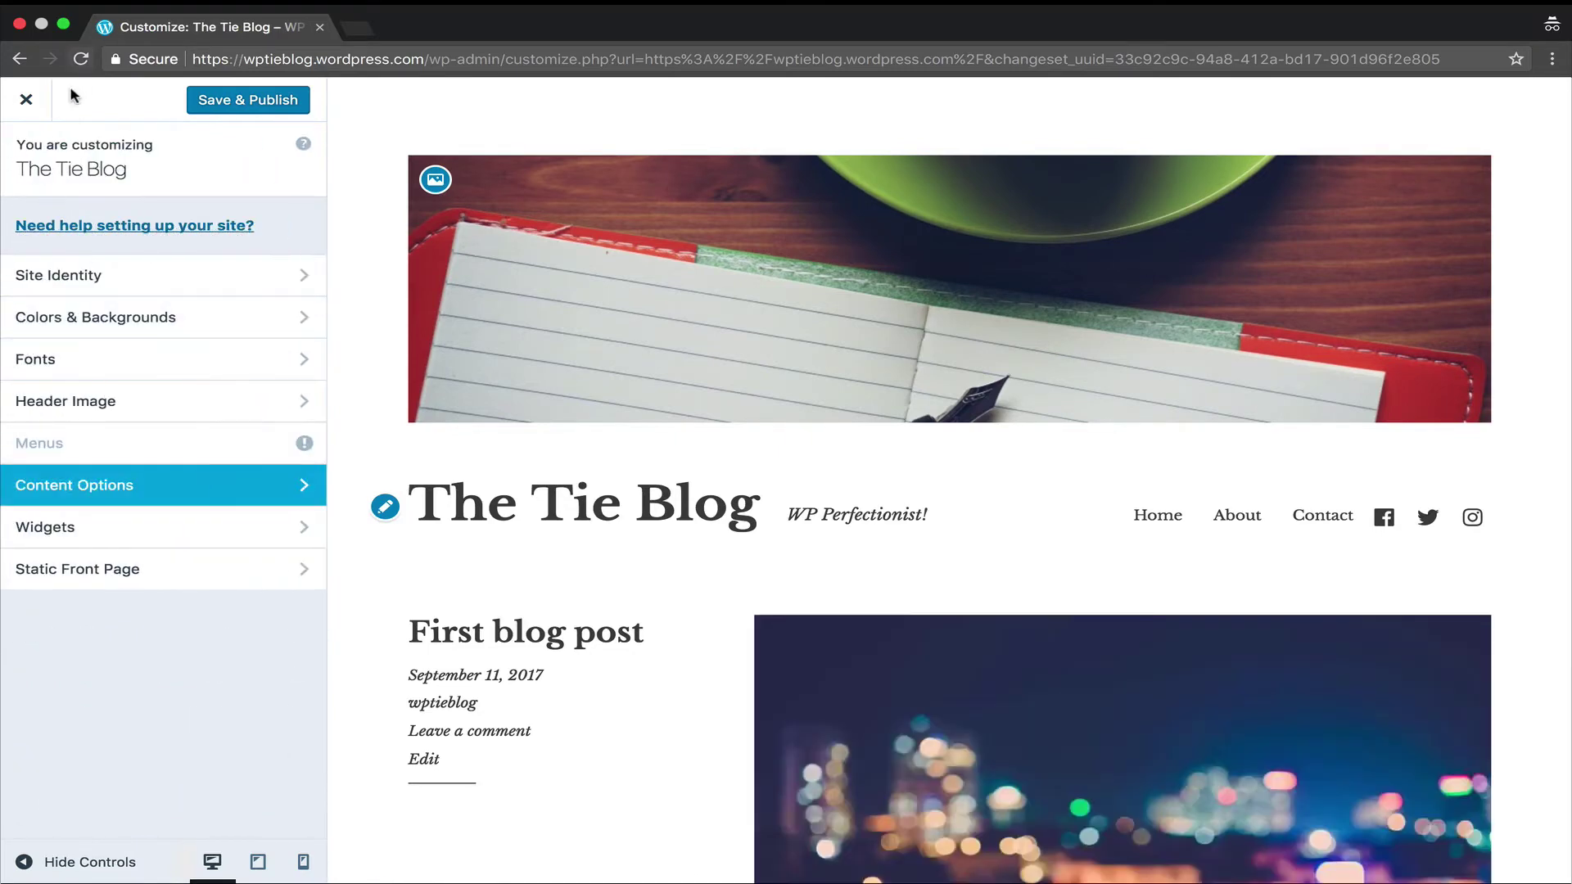
Save & Publish the Customizer changes, then start a new post from My Site's Write button
left_click(248, 105)
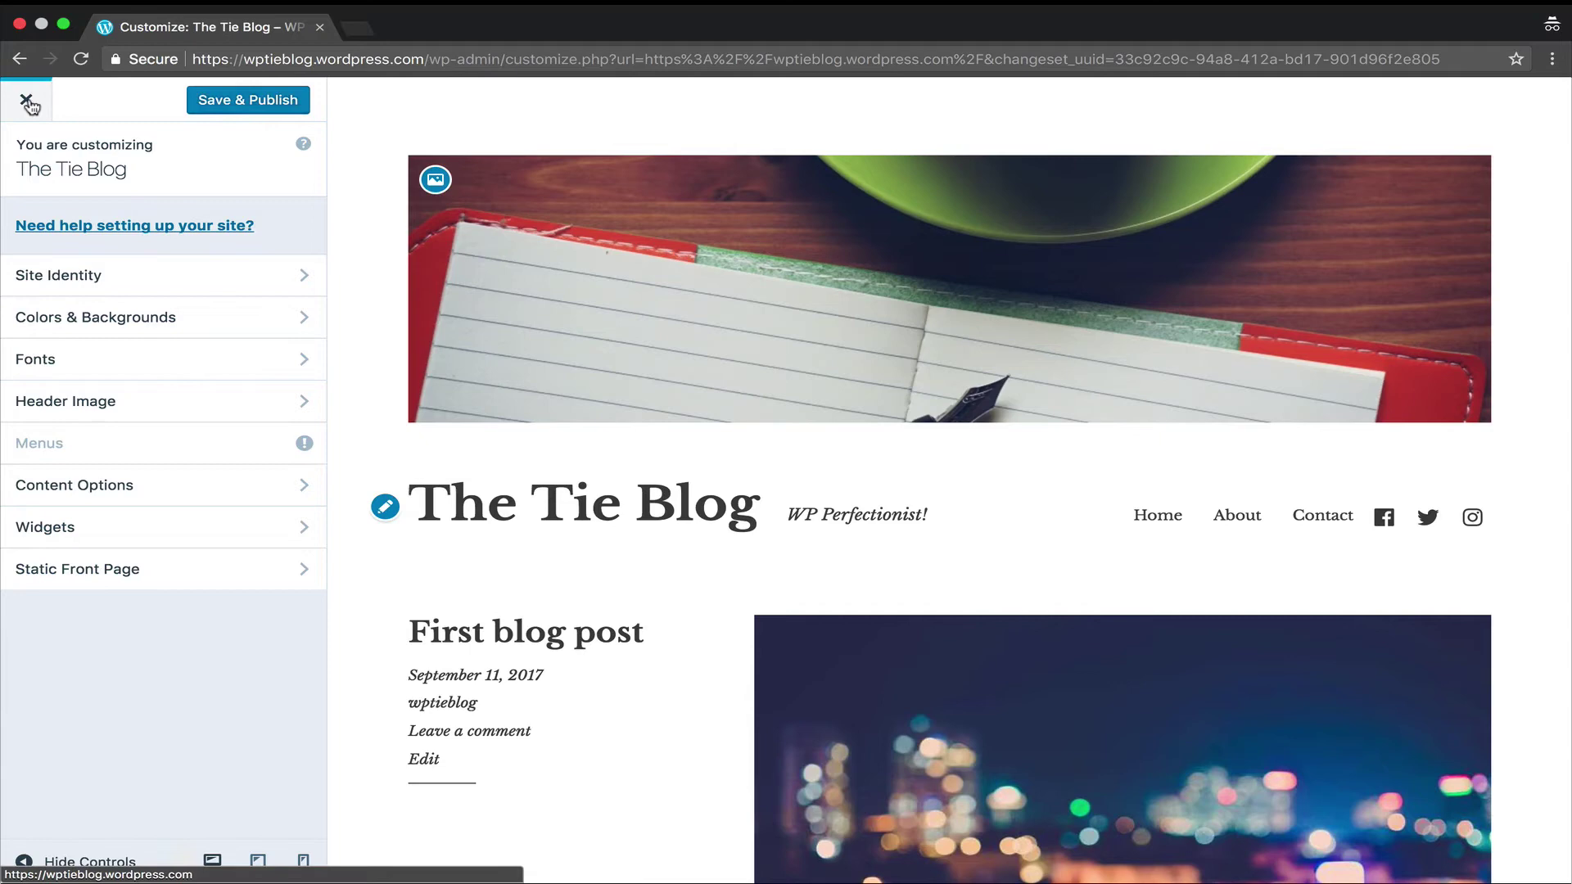
left_click(27, 102)
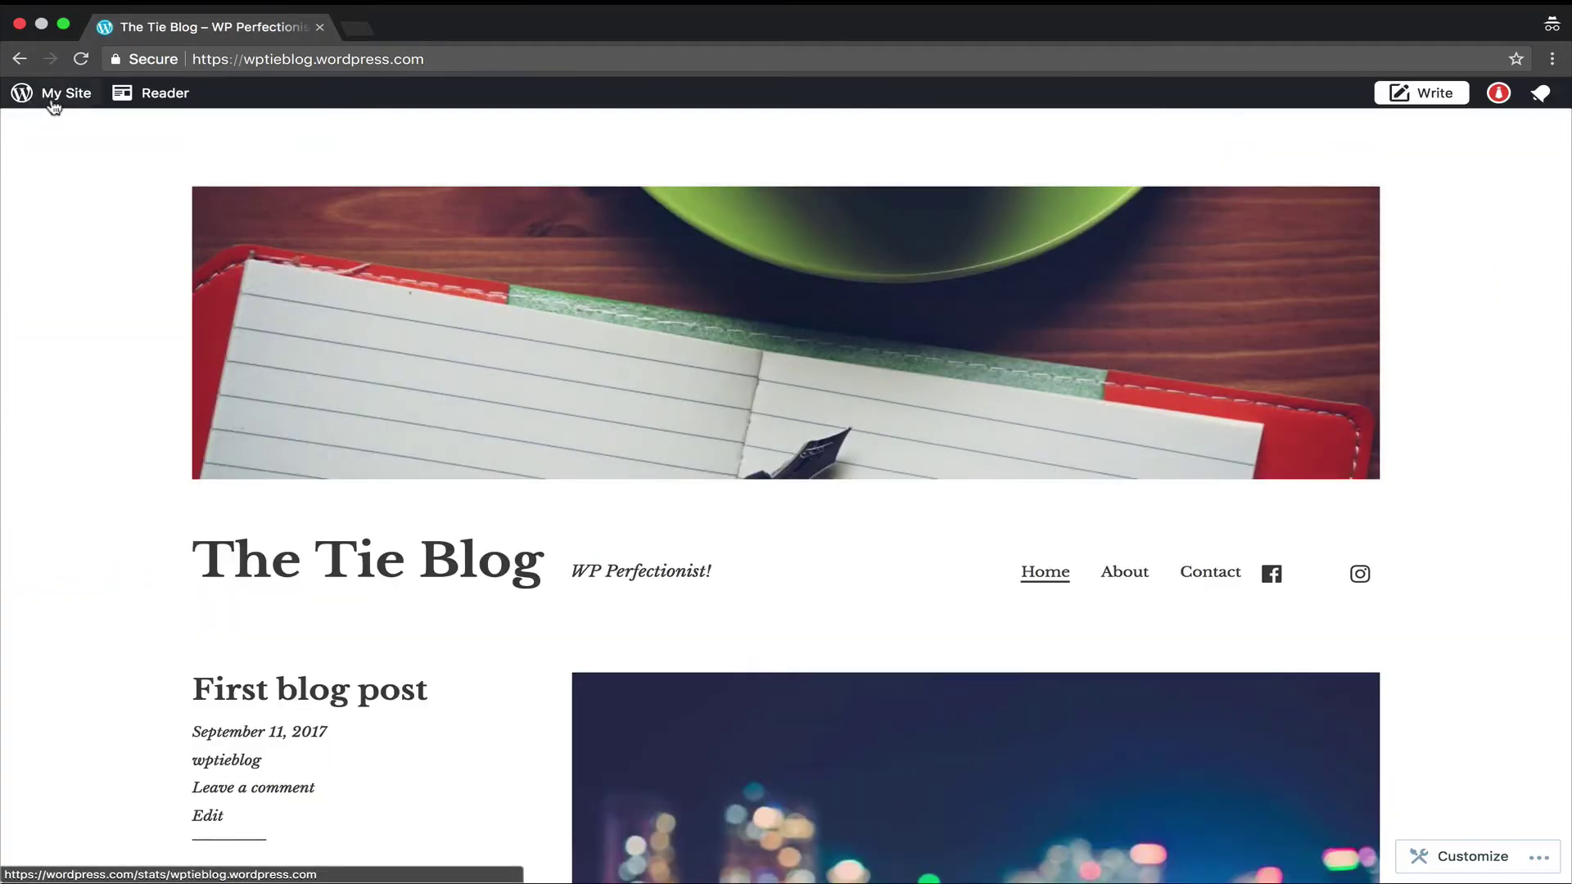
left_click(50, 95)
left_click(1463, 88)
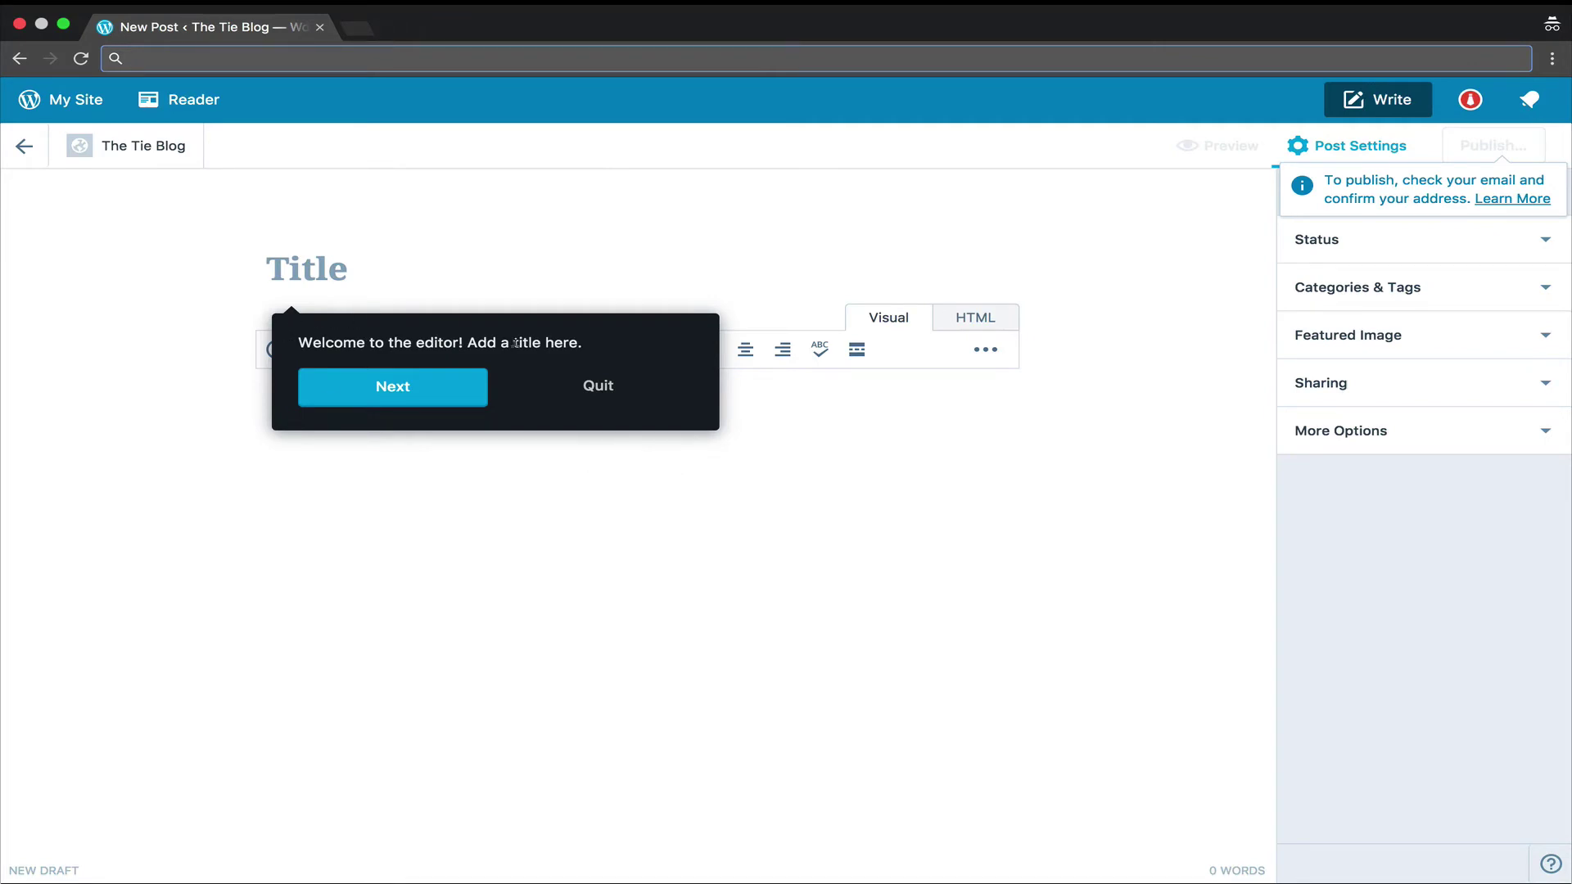
Step through the editor tour's title, content, images and sidebar stops, then choose 'Got it, I'm ready to write!'
left_click(437, 396)
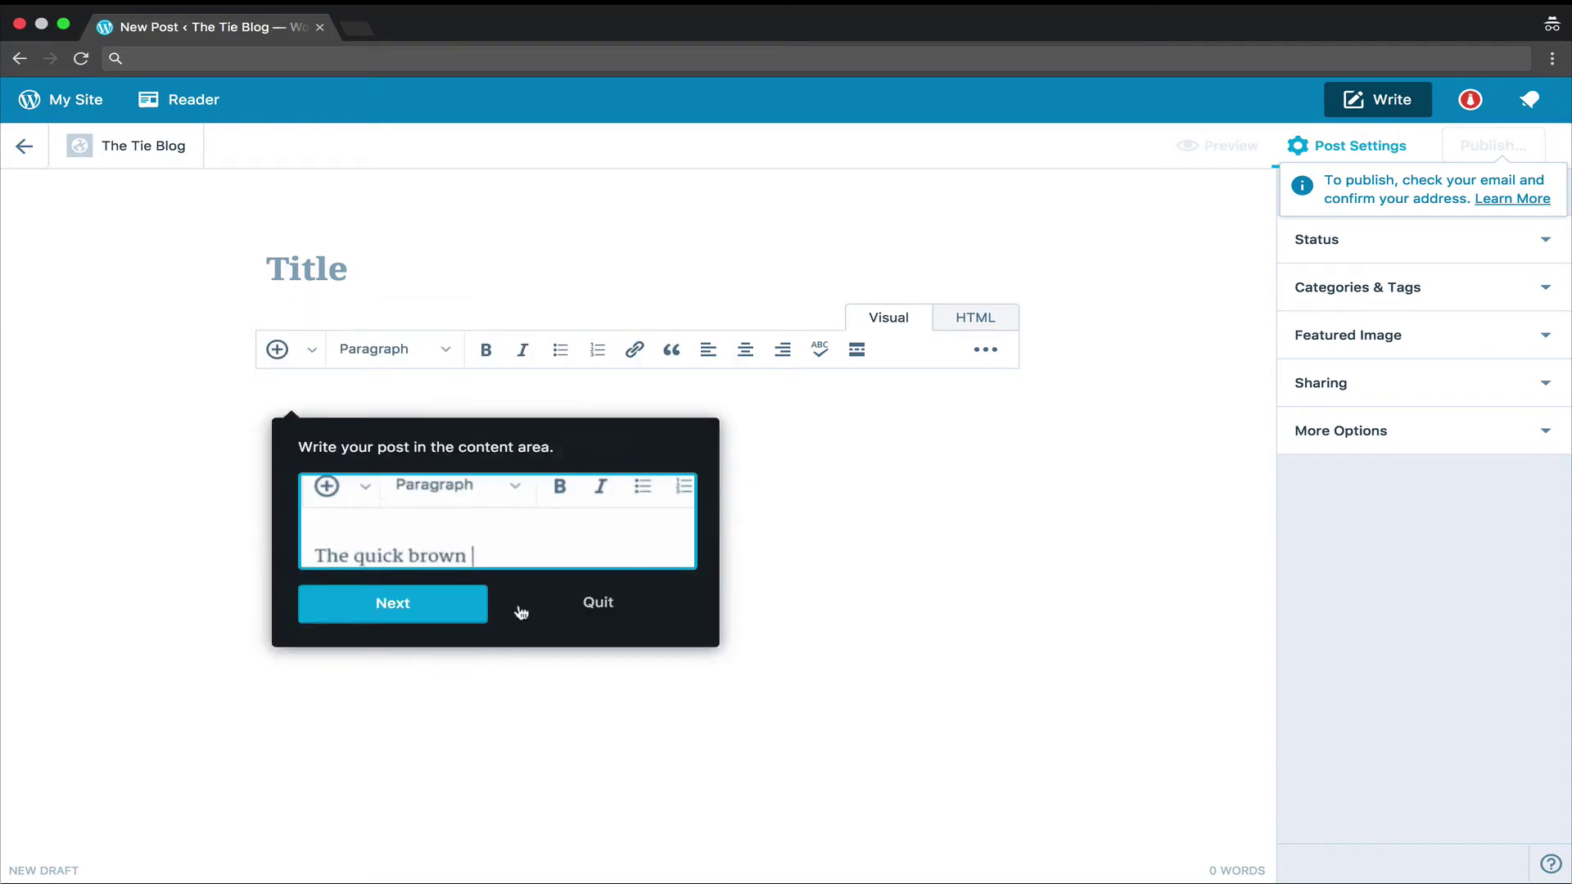
left_click(442, 613)
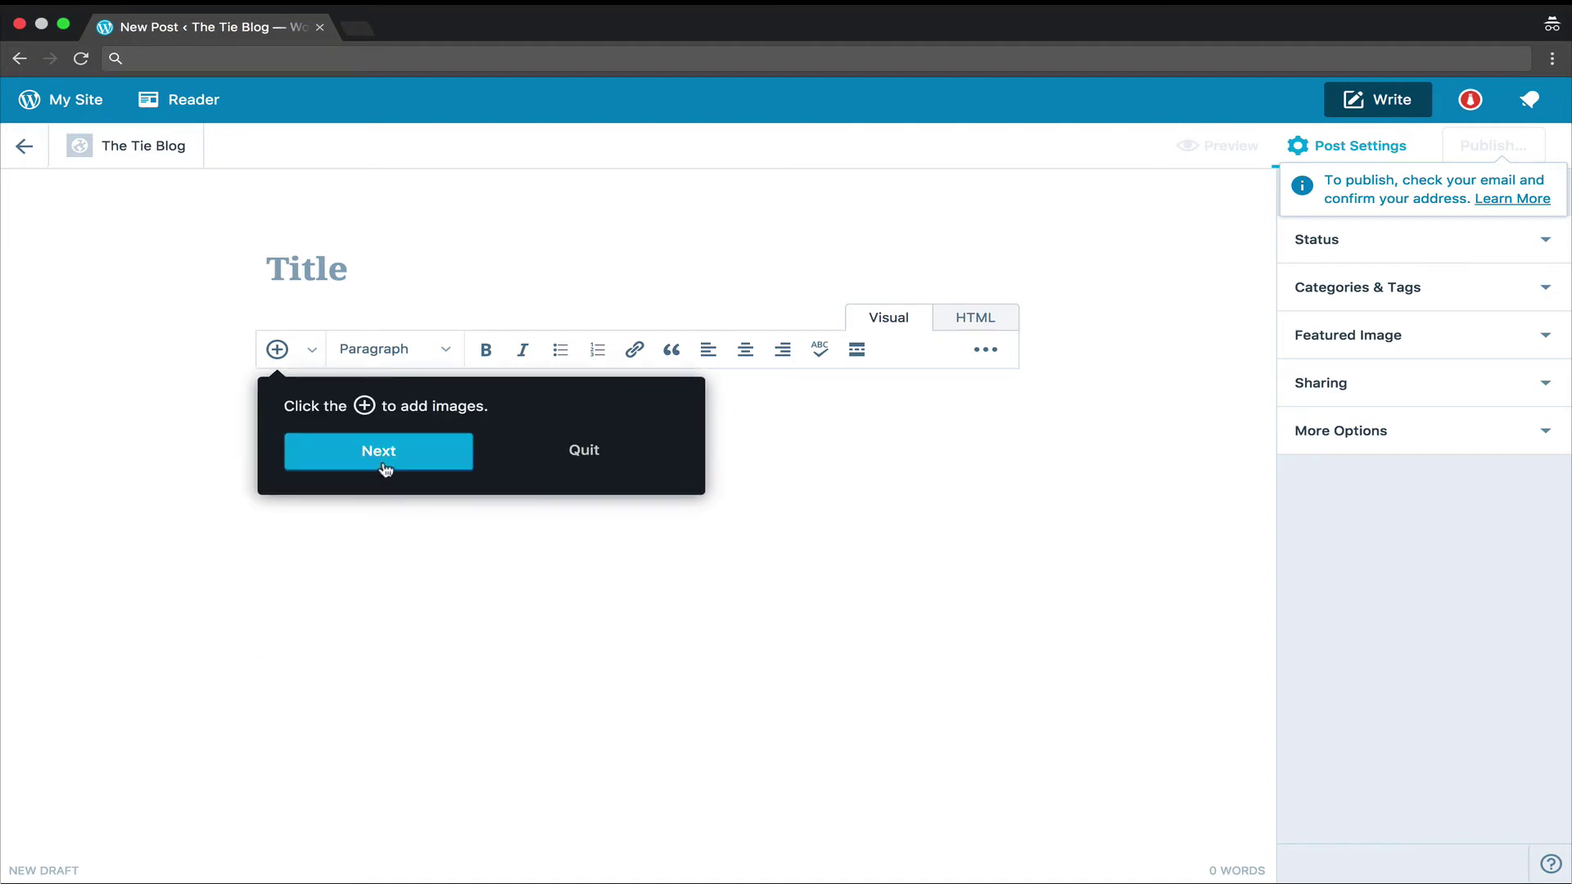
left_click(385, 461)
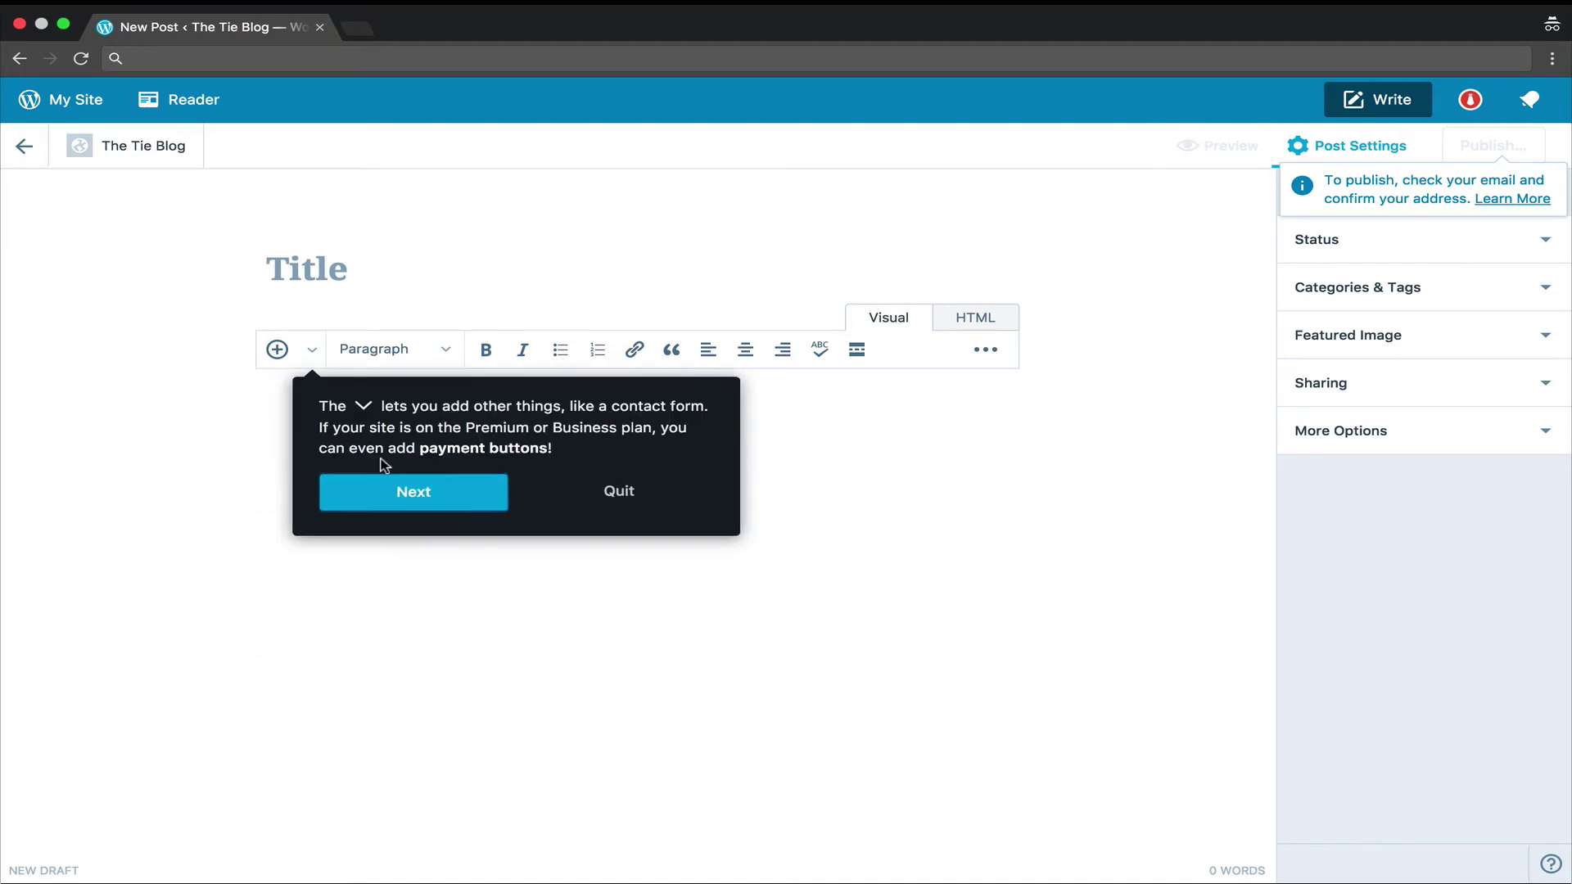
left_click(413, 501)
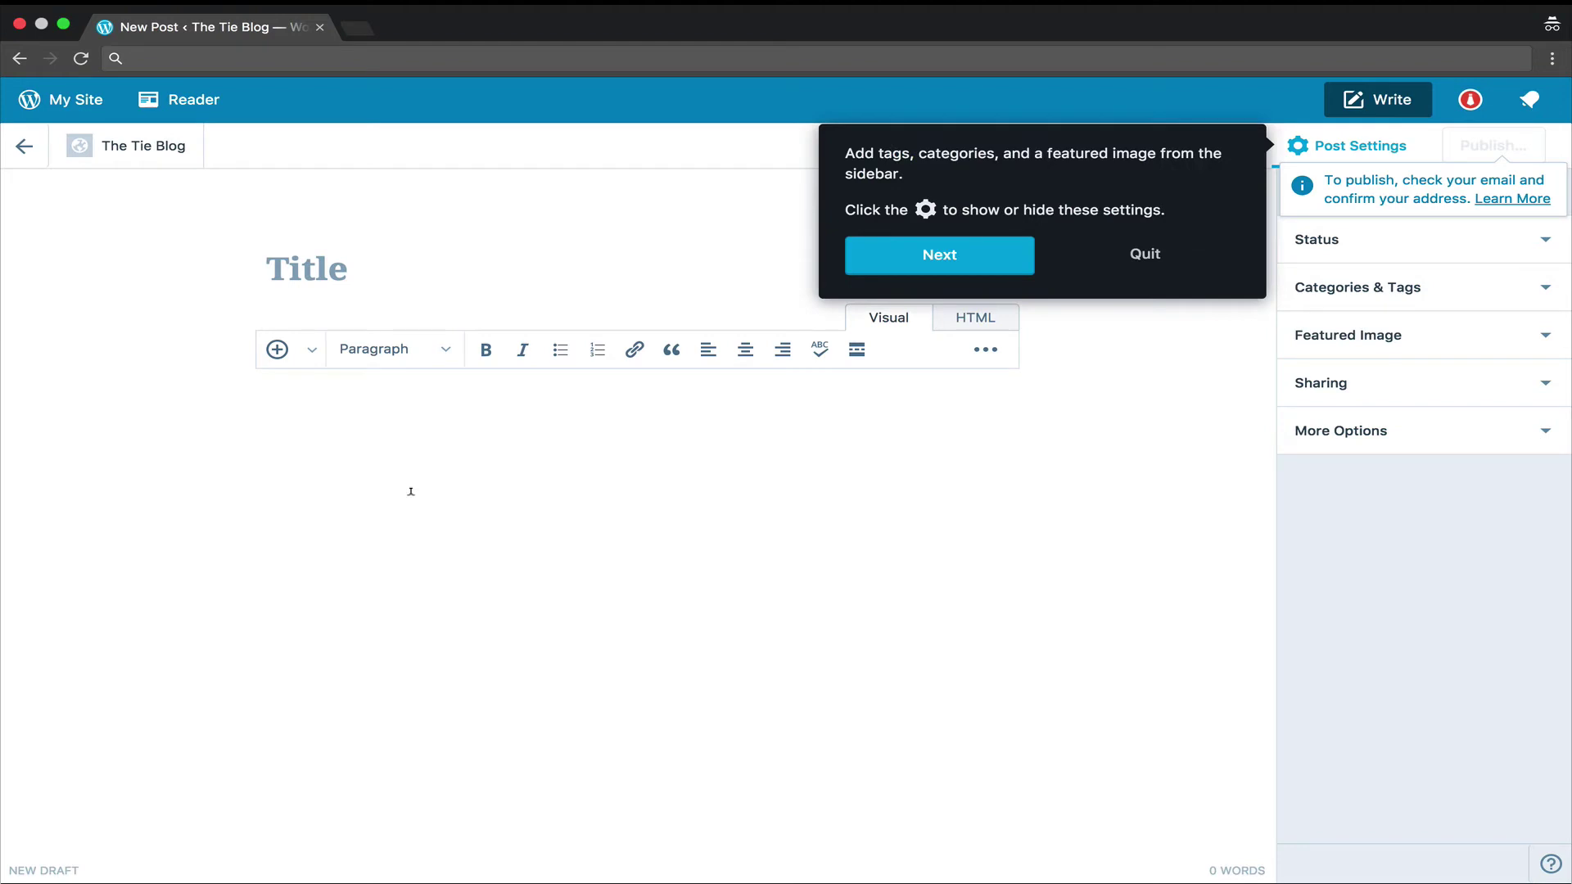
left_click(961, 259)
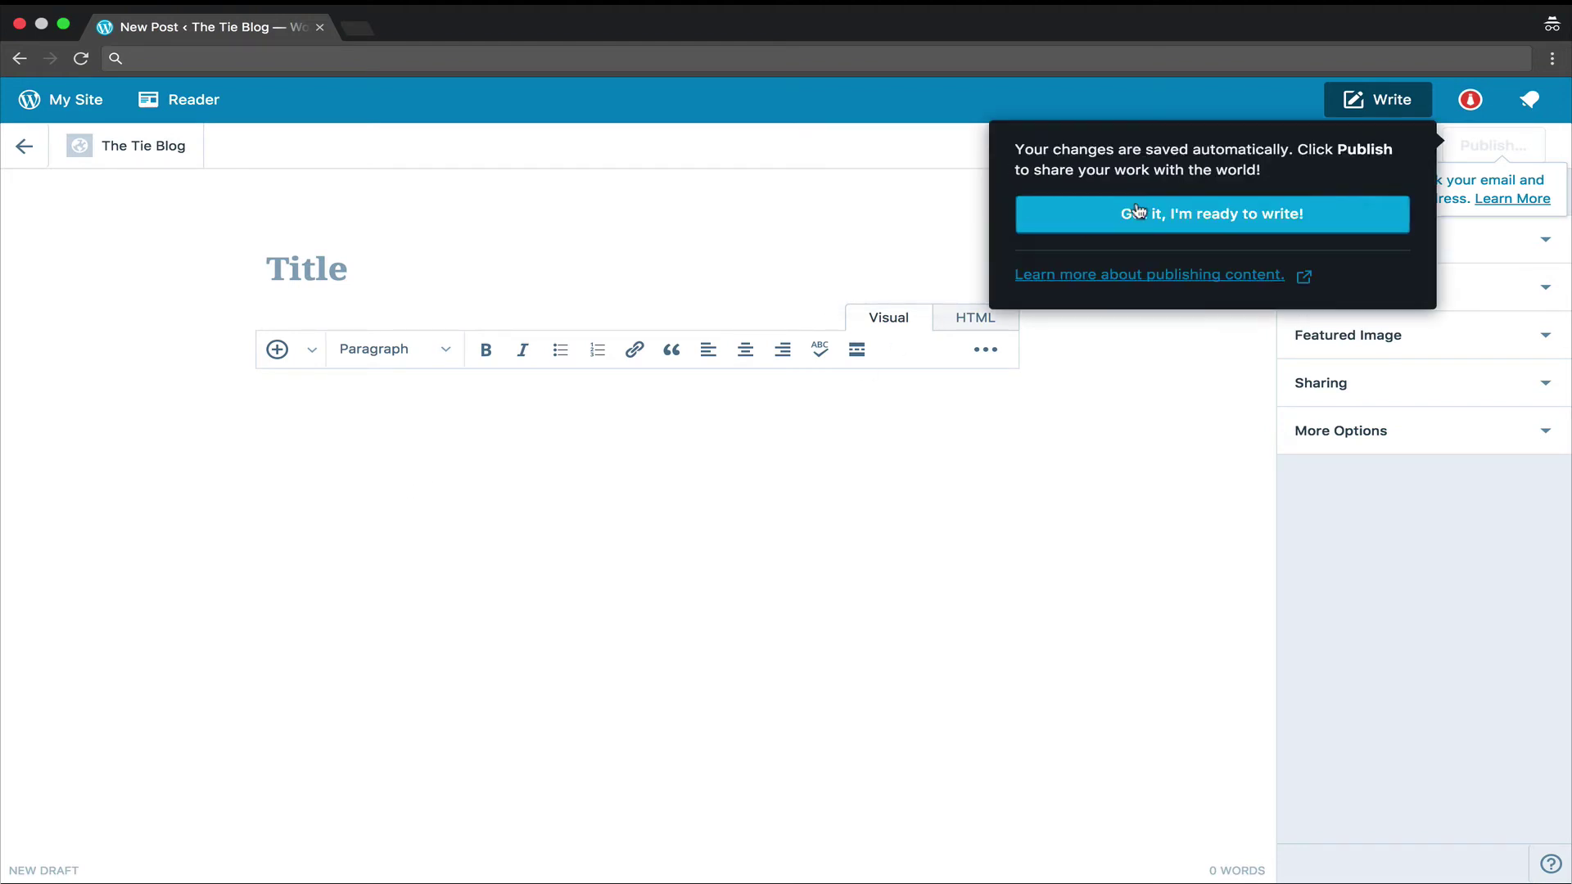
left_click(1230, 218)
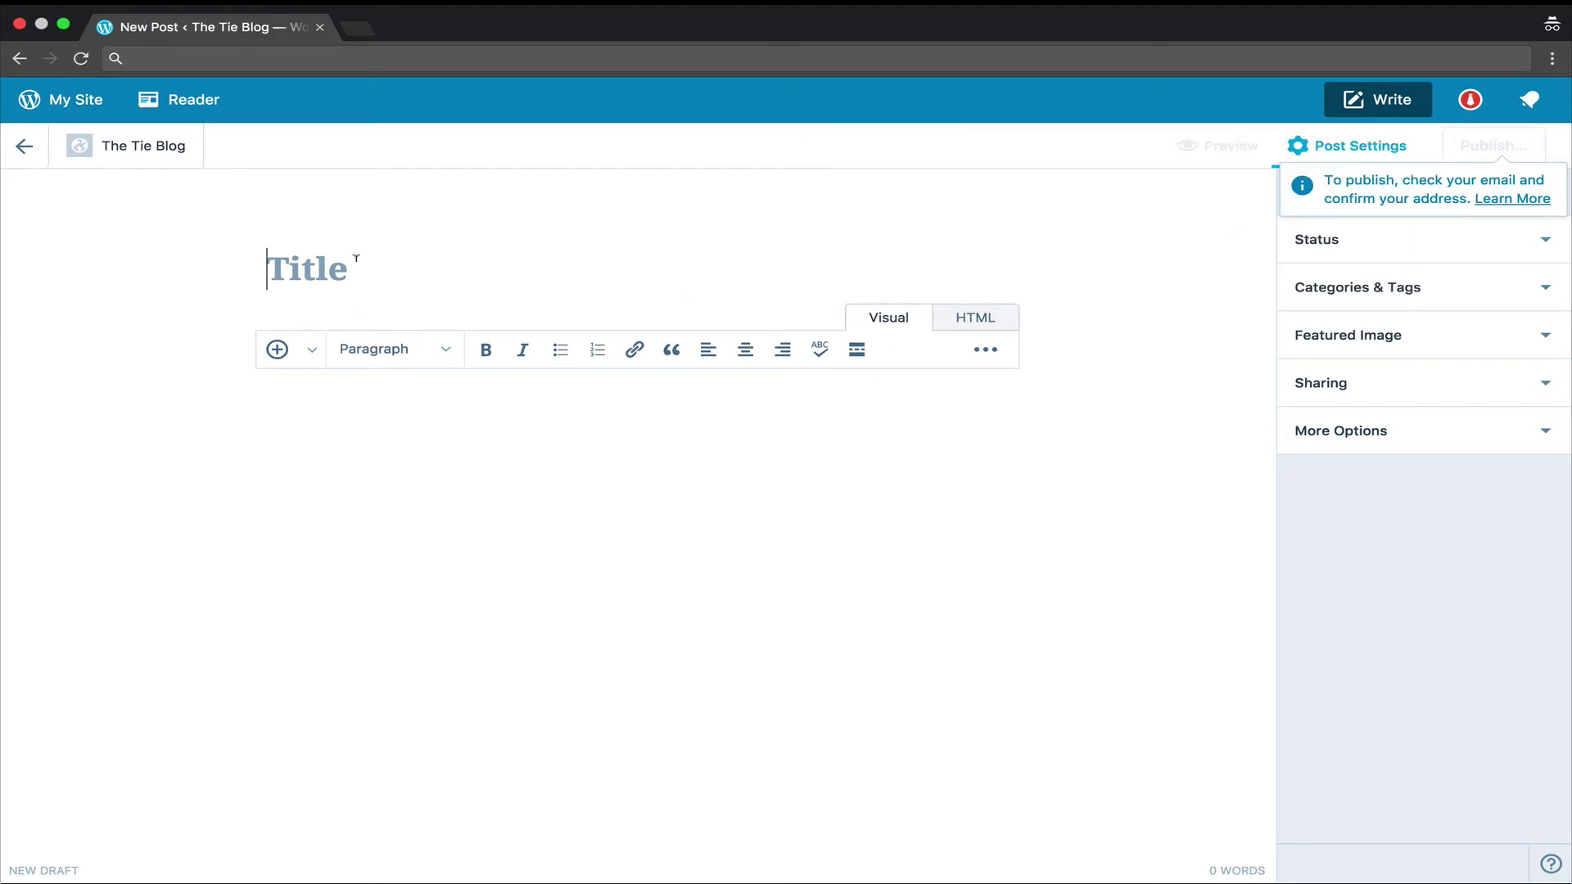
Title the post 'My First Post!', add a one-line body thanking WordPress.com, and confirm the email
type("My First Post!")
type("y! I have a blog and I can post, all for free. Thanks to WordPress.com.")
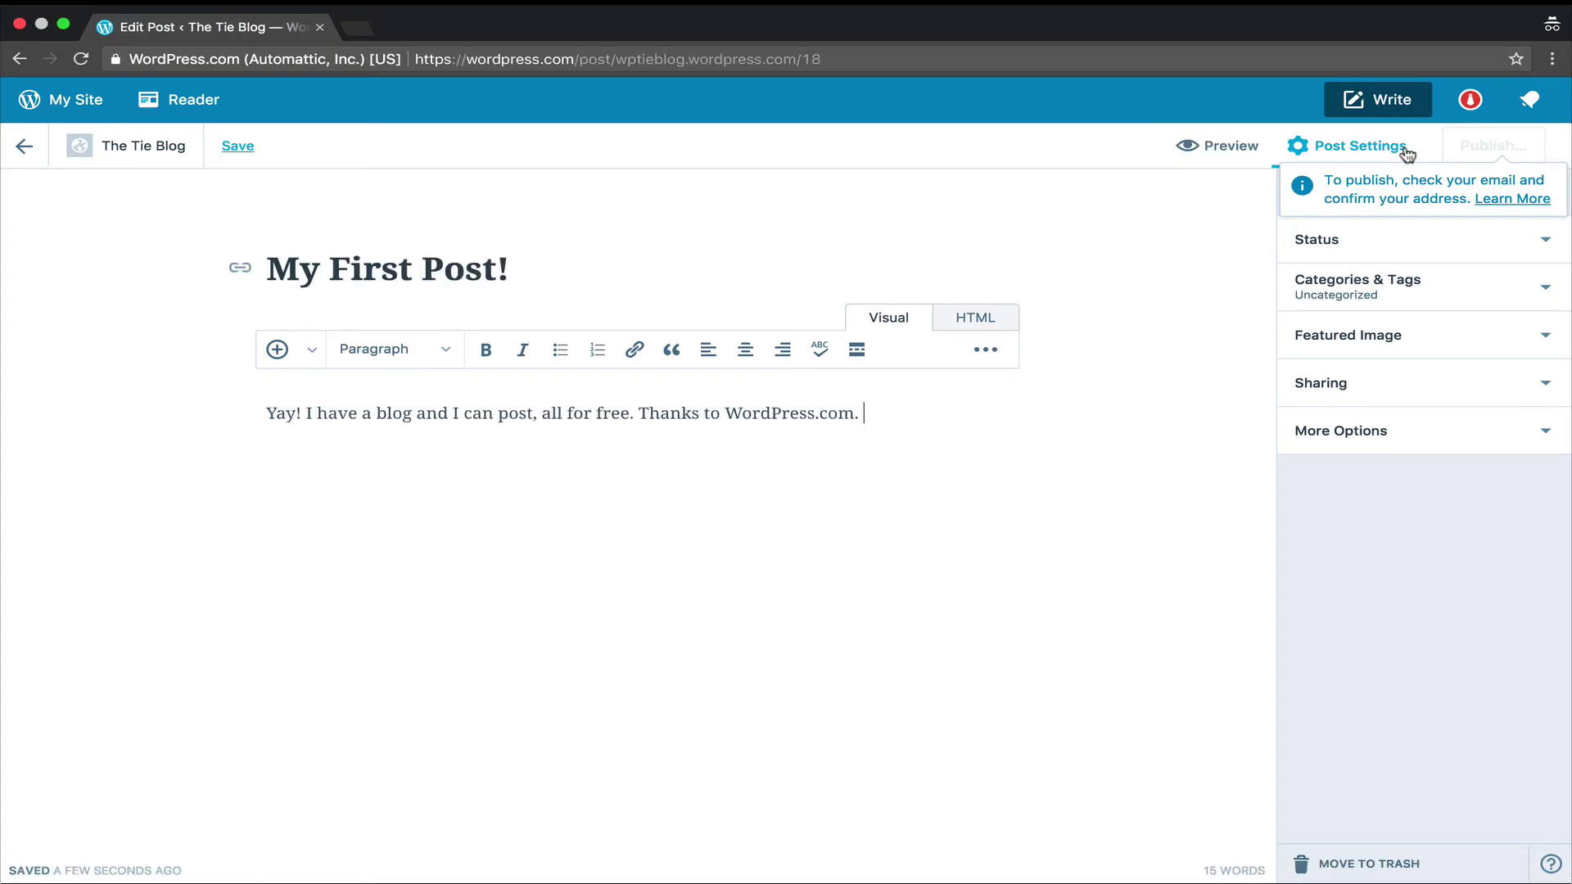
left_click(1470, 203)
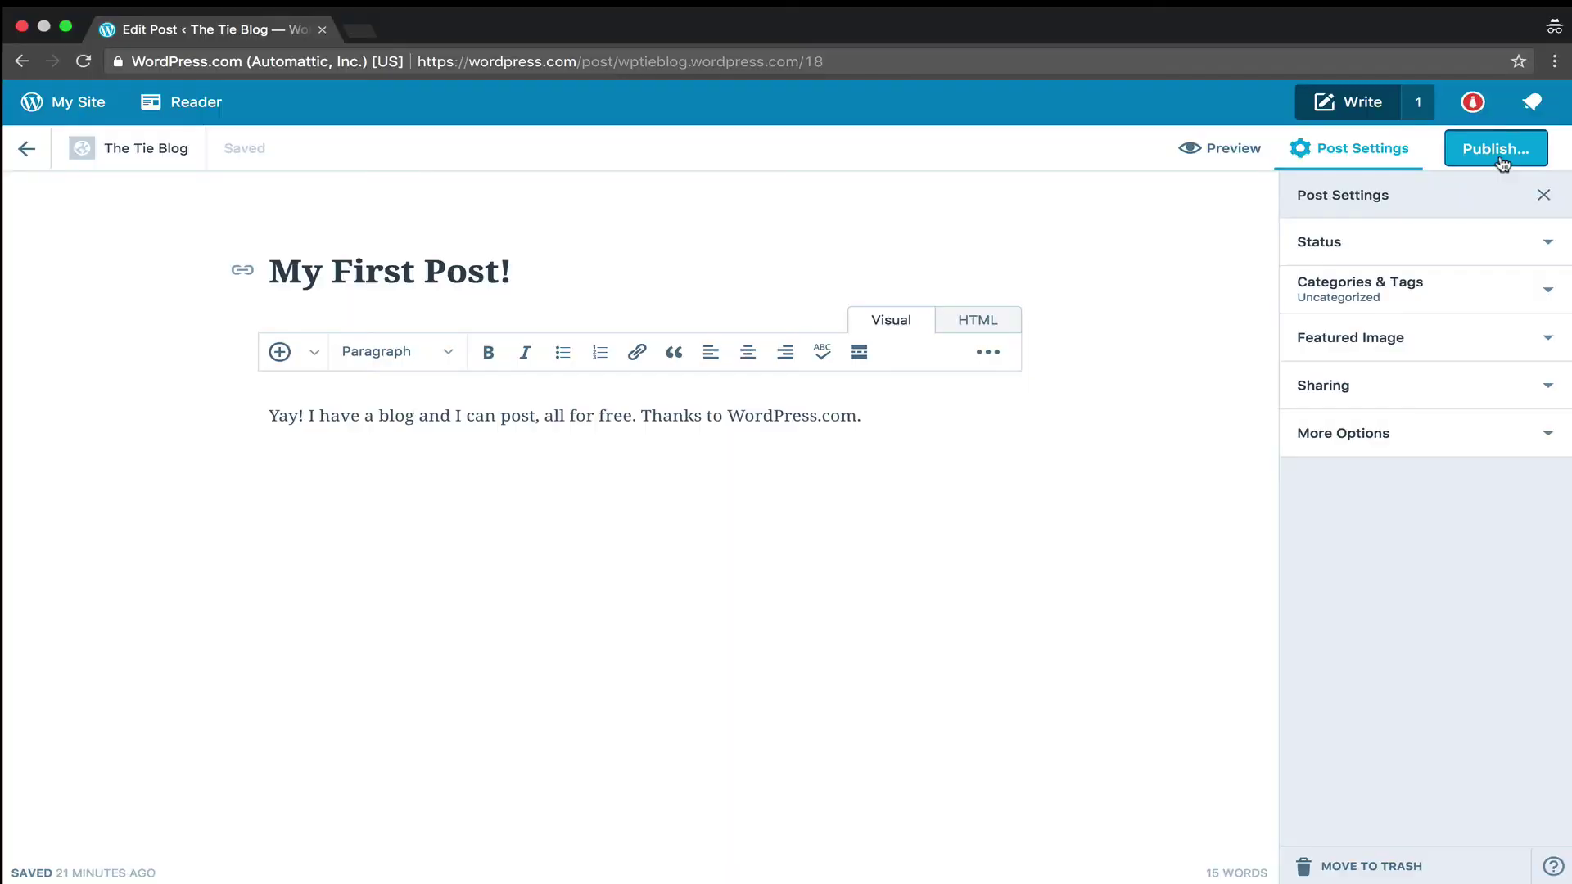
Publish 'My First Post!' publicly right away from the publish panel
left_click(1499, 152)
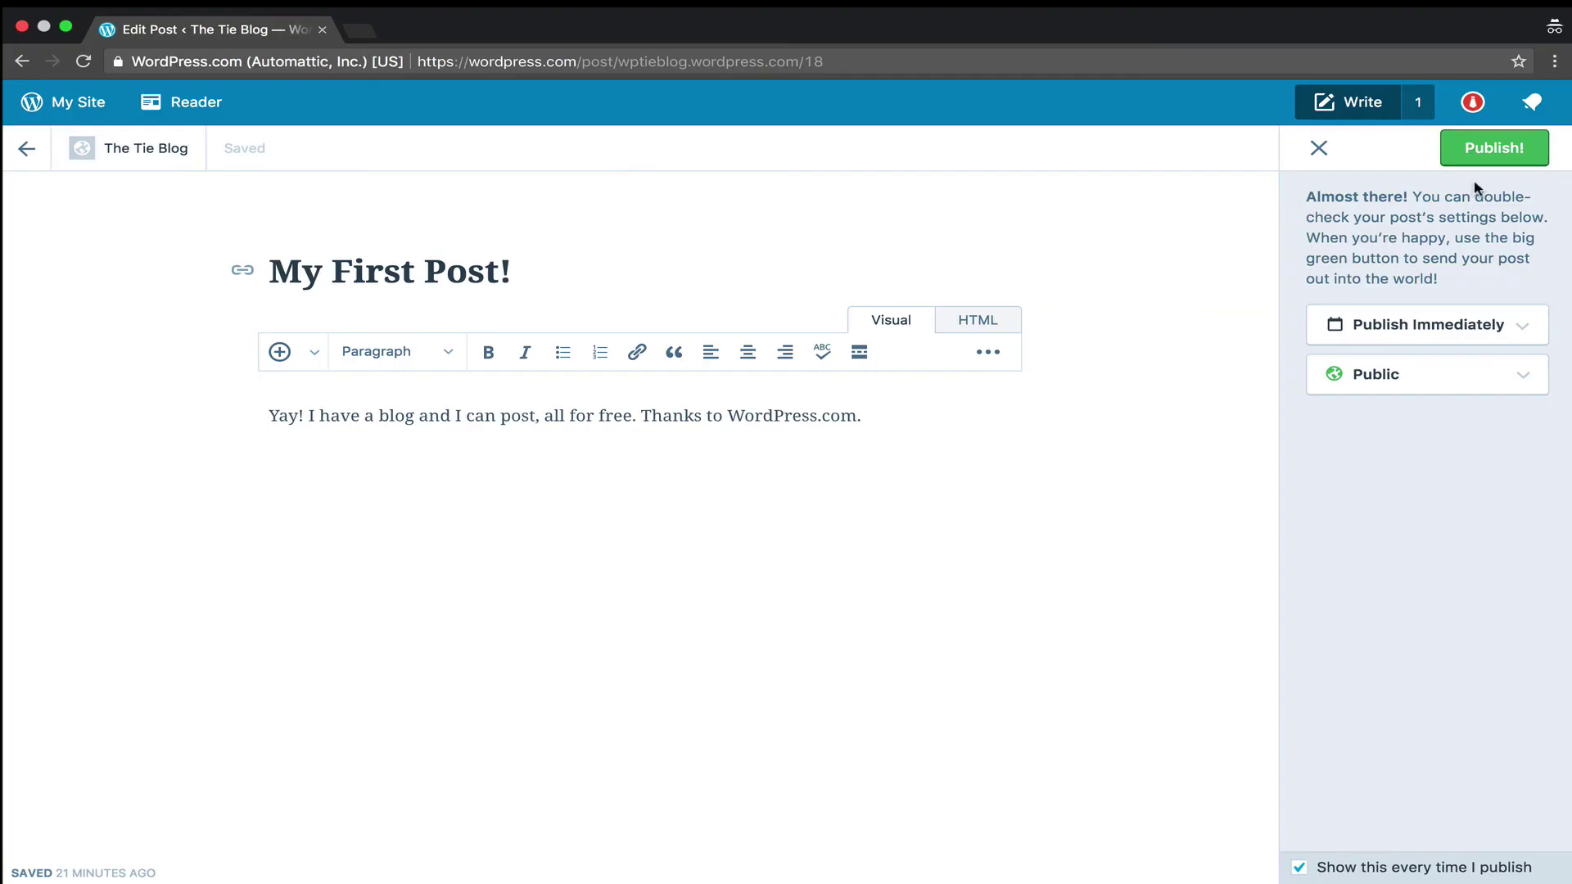
left_click(1504, 150)
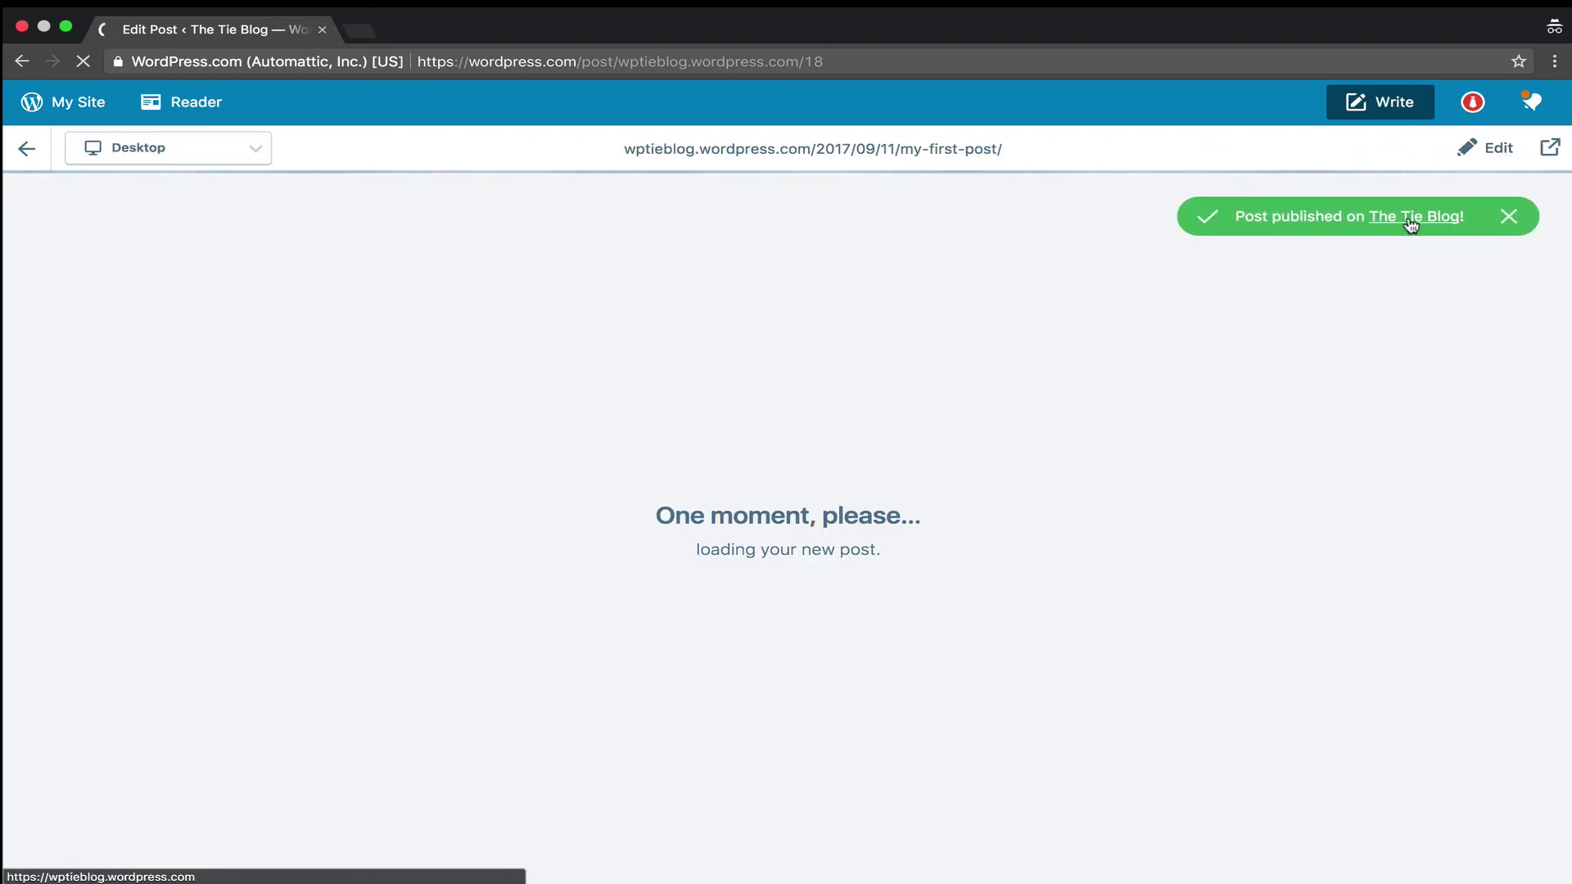
Open The Tie Blog home page and scroll through the published post
left_click(1409, 224)
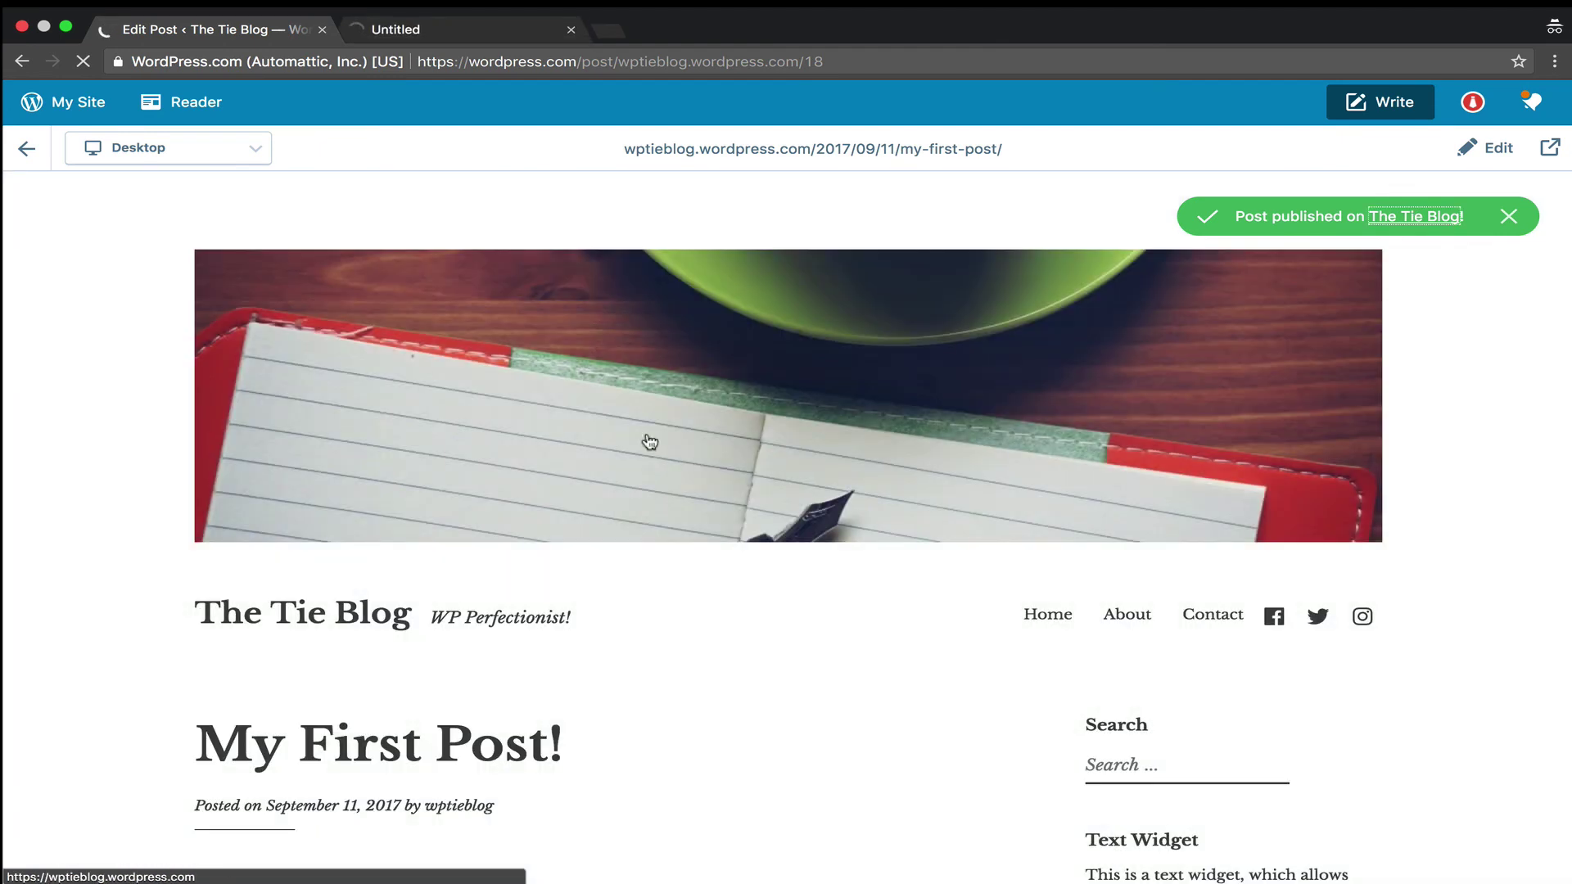
scroll(356, 305, "down", 6)
scroll(356, 305, "down", 6)
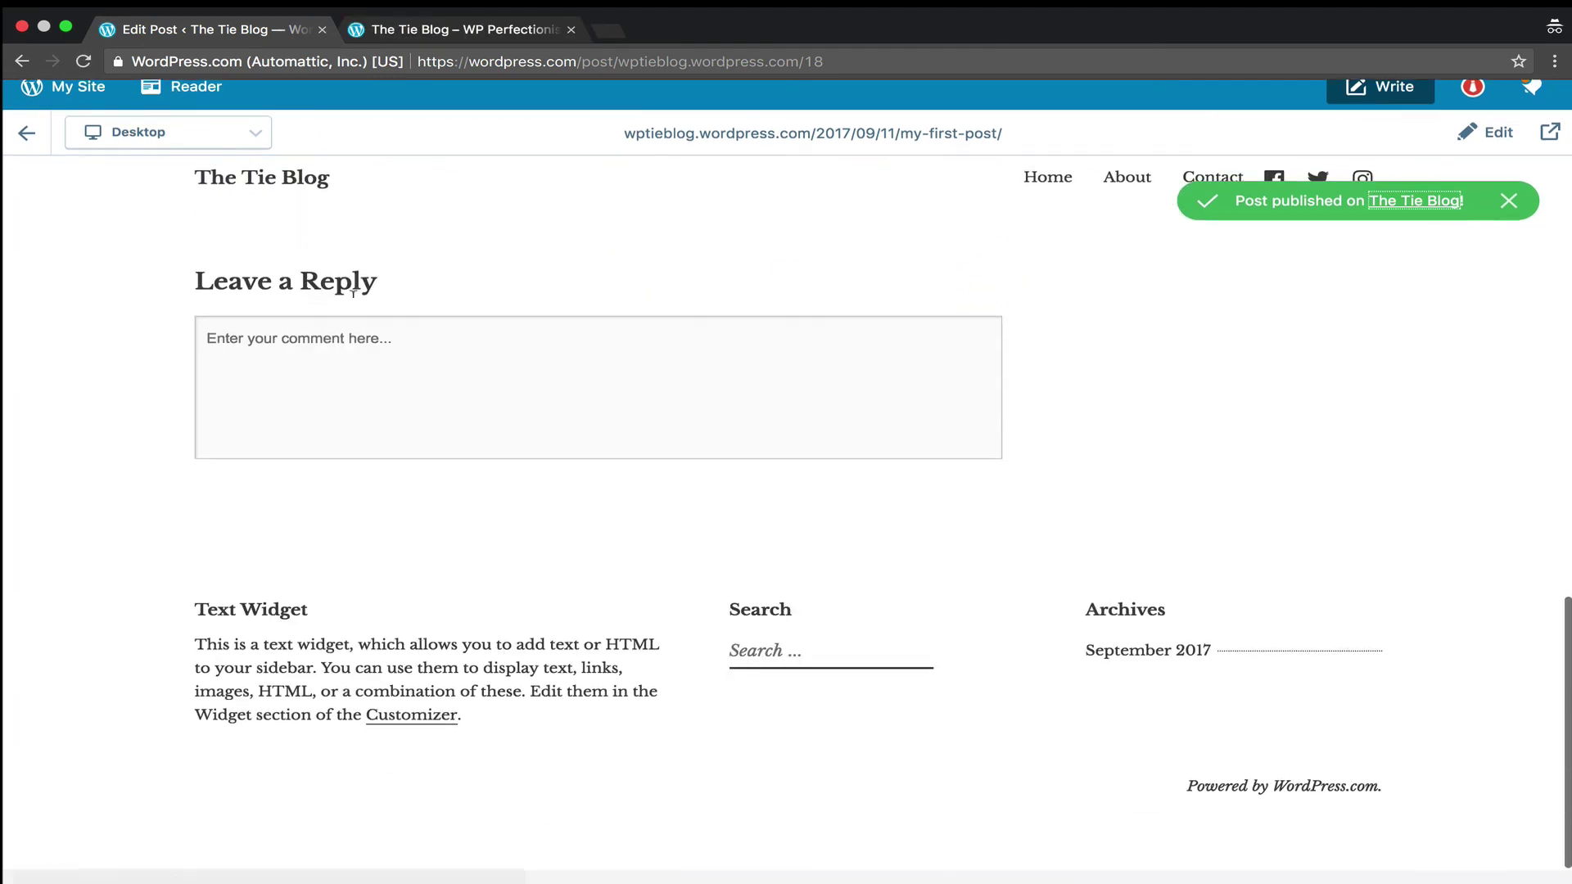
scroll(353, 293, "up", 7)
scroll(353, 299, "up", 5)
scroll(352, 305, "down", 3)
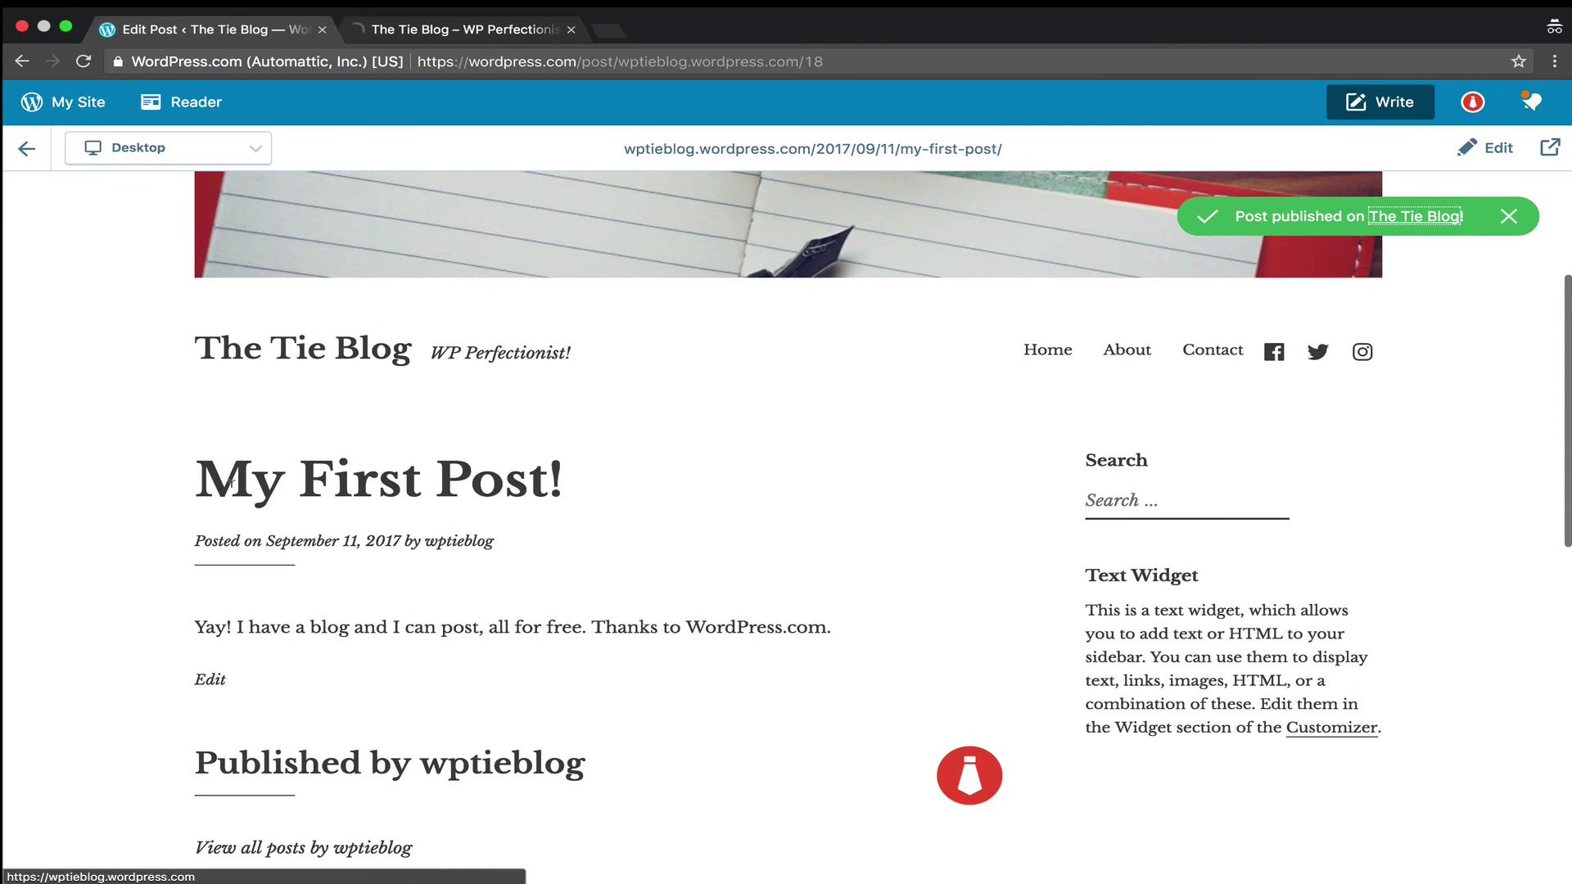
Select the post's body sentence and type 'bouthere' as new body text
left_click_drag(168, 491, 471, 479)
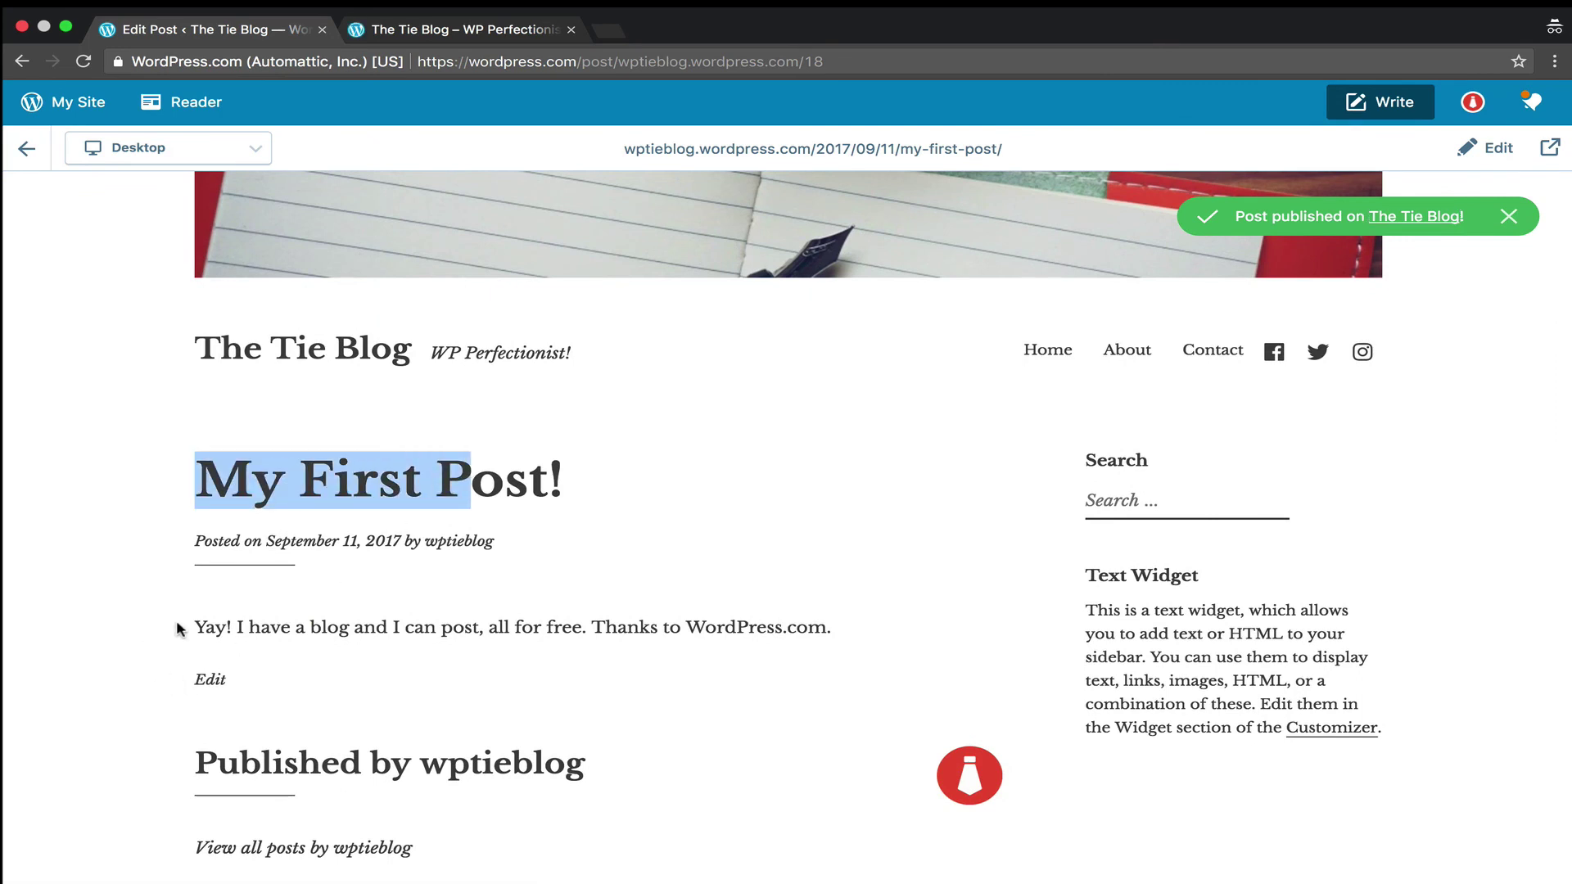
left_click_drag(183, 631, 898, 632)
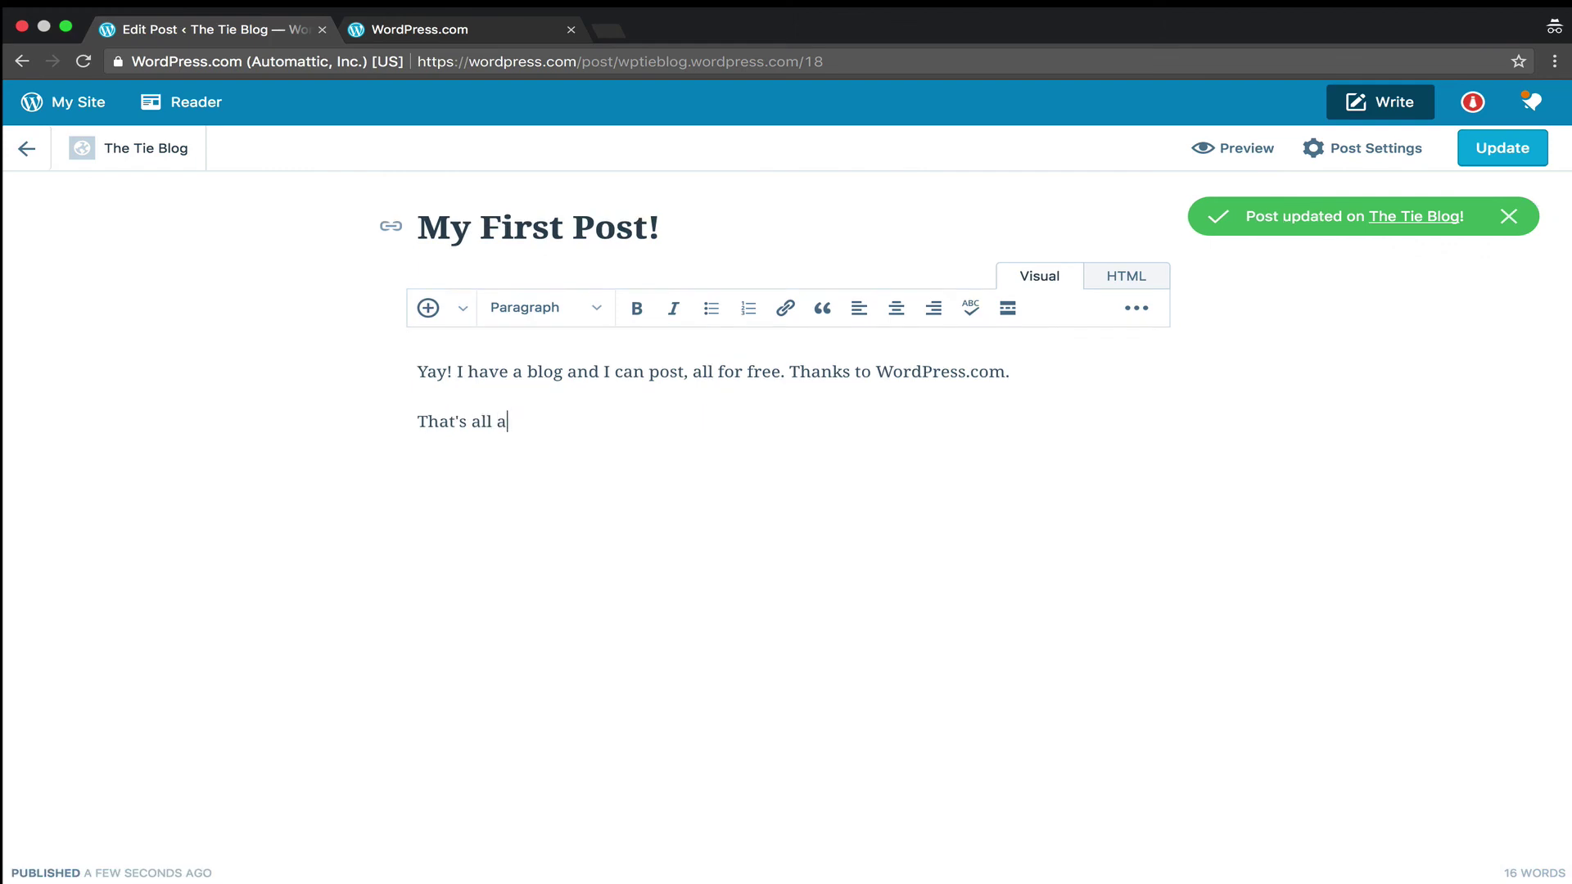
type("bou")
type("there")
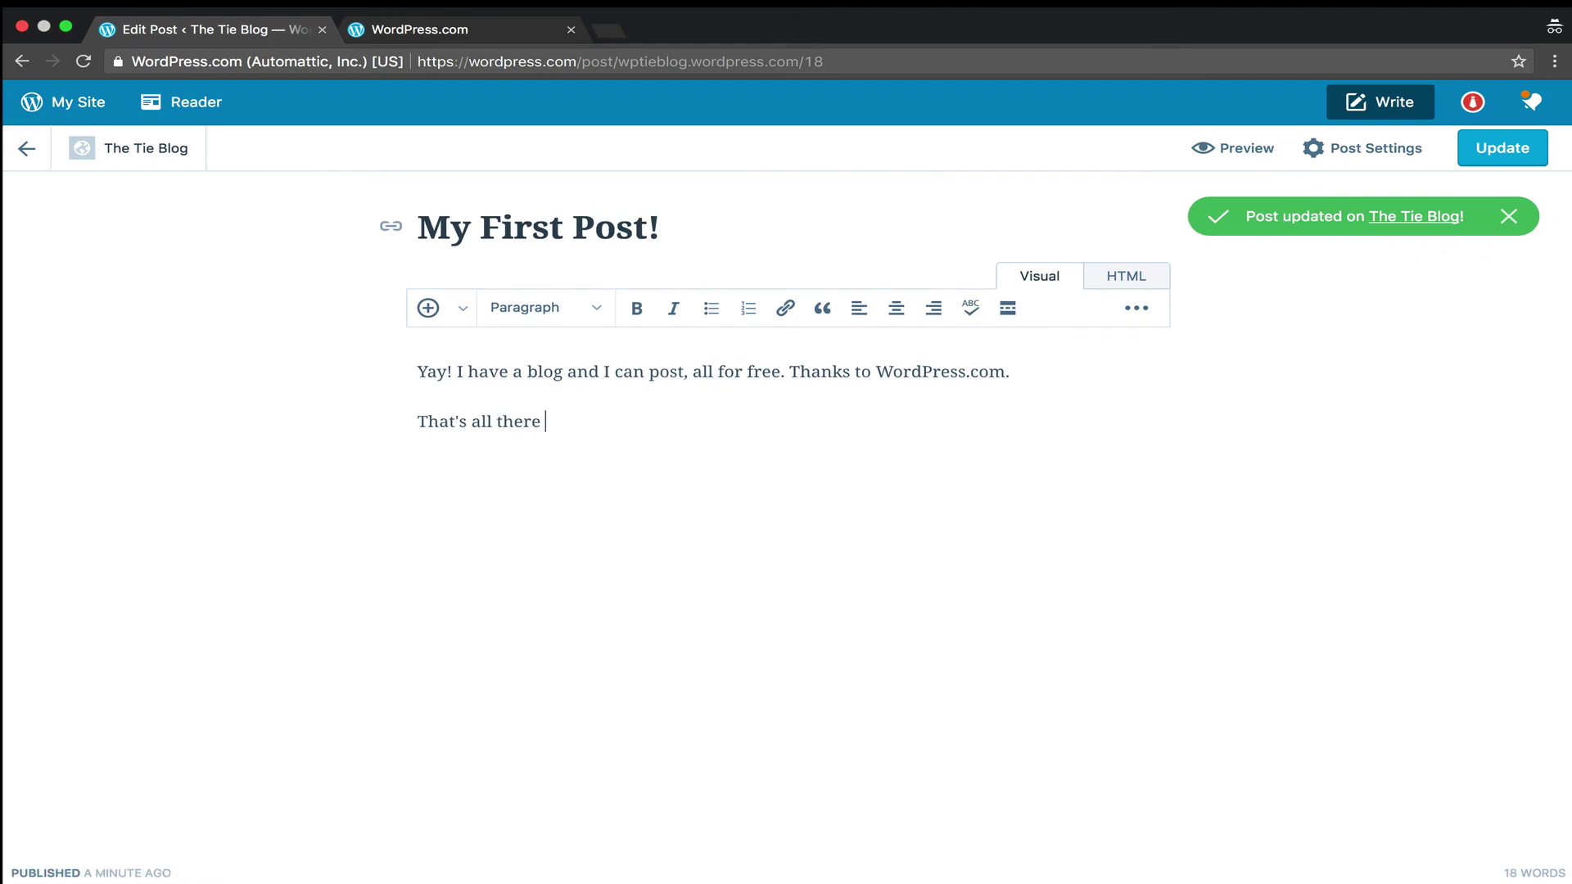